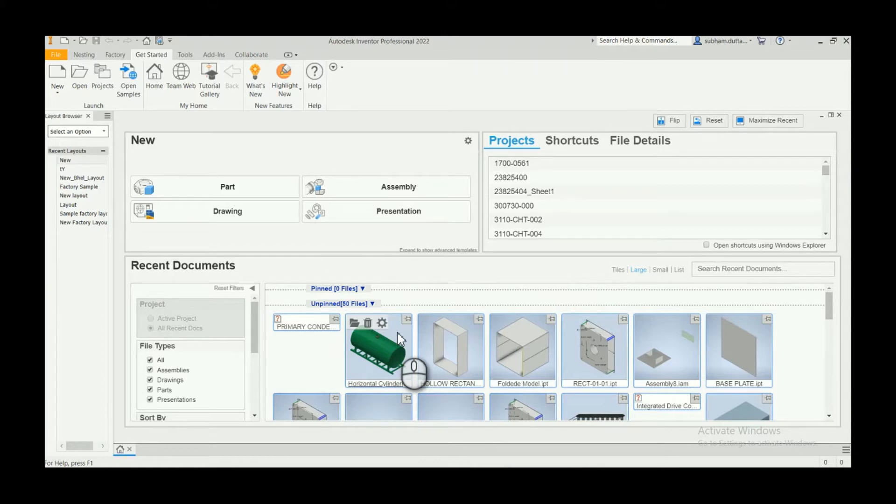
Open the Horizontal Cylinderical Tank part and set parameter d84, used by Sketch22 of the base beams, to 150 mm.
click(390, 348)
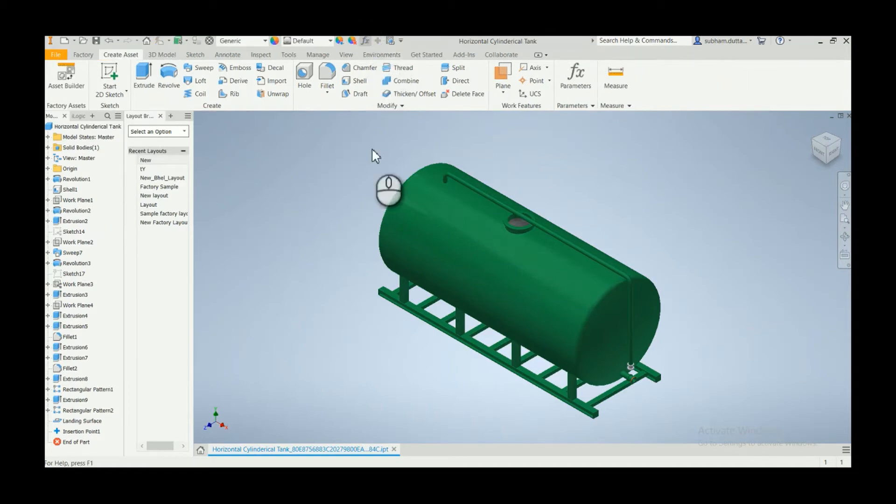
scroll(373, 219, down, 15)
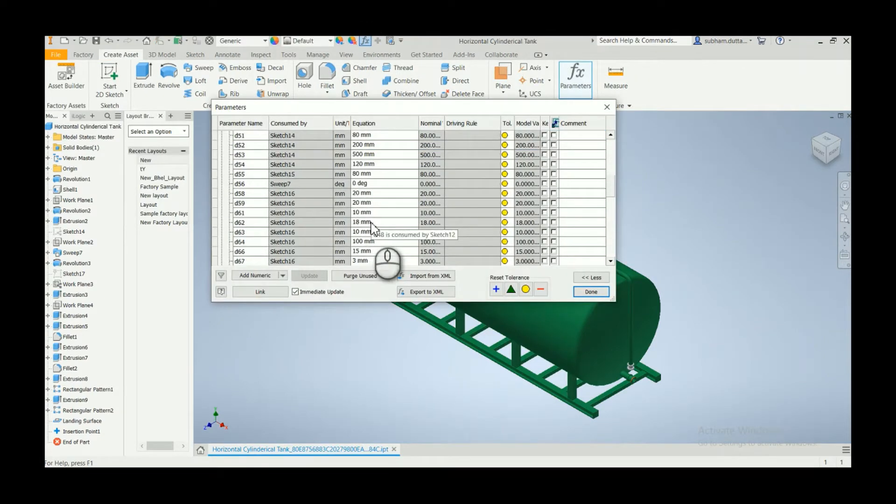
scroll(372, 227, up, 15)
scroll(373, 226, down, 15)
scroll(373, 226, down, 9)
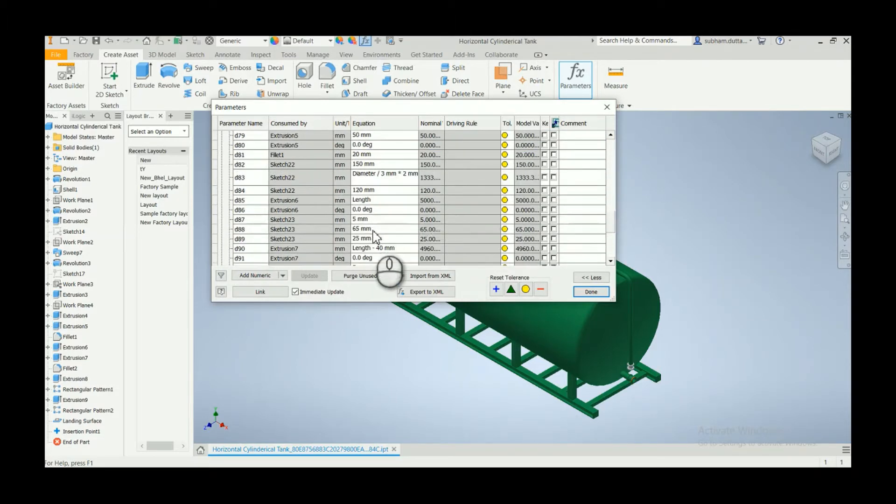
click(378, 193)
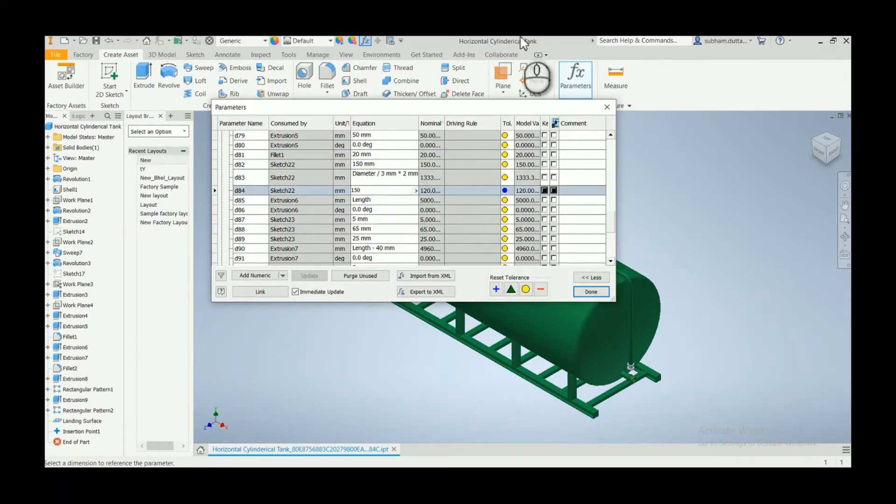
click(583, 294)
click(398, 241)
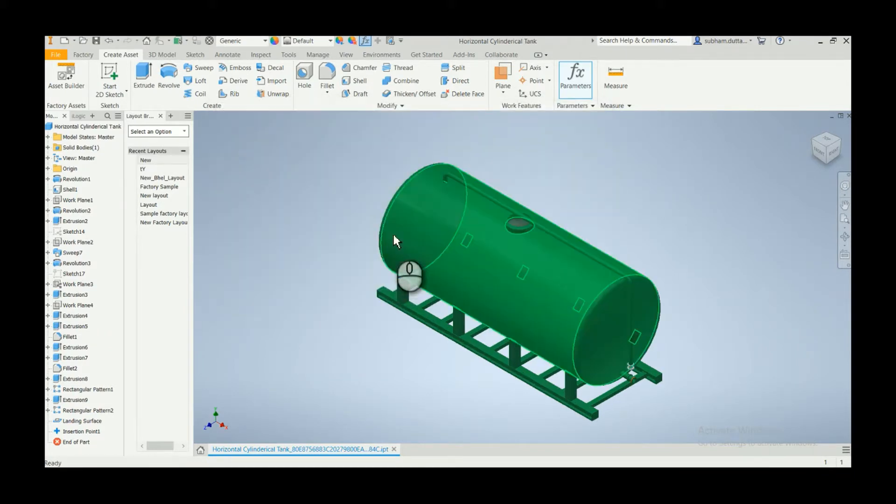
scroll(410, 252, down, 5)
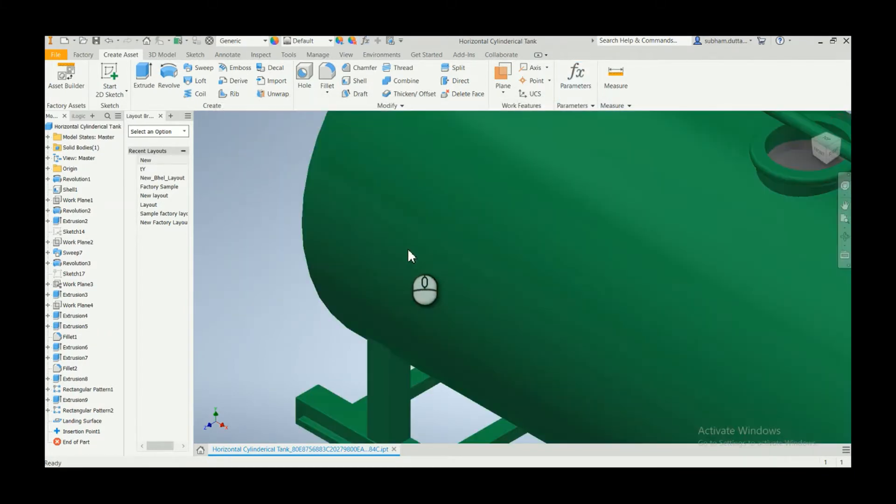
scroll(371, 203, up, 6)
scroll(422, 273, down, 3)
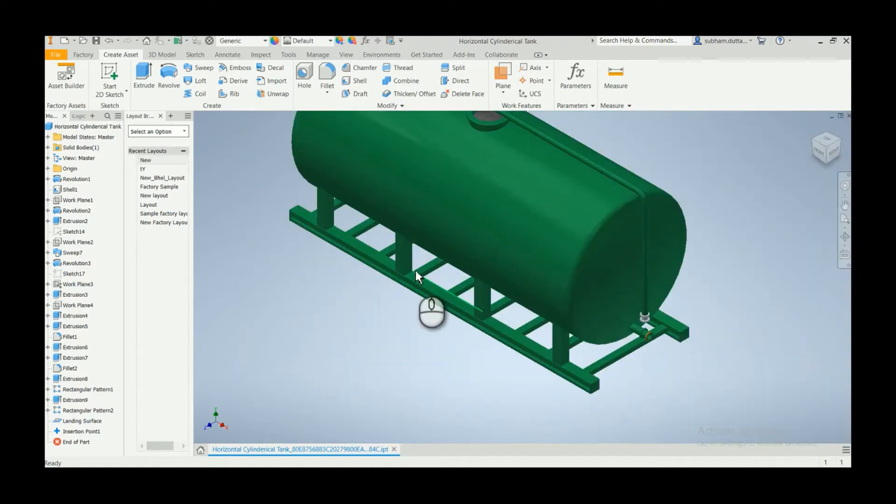
click(94, 126)
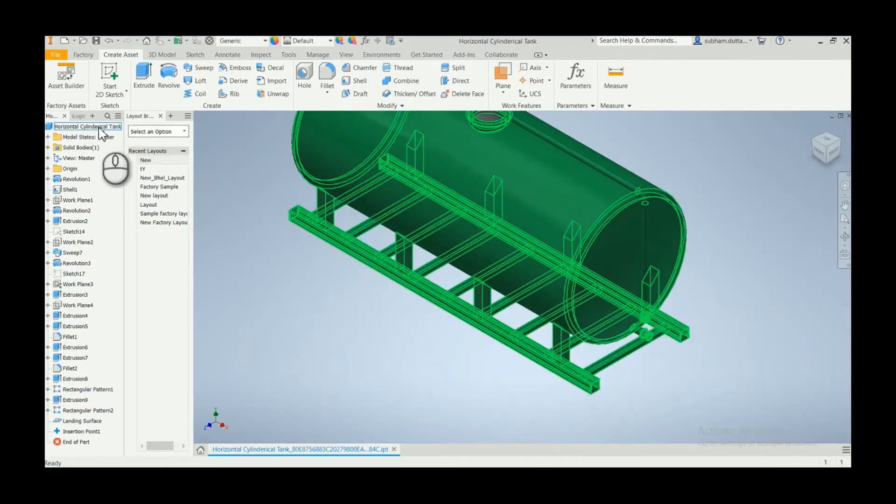
click(69, 115)
click(51, 116)
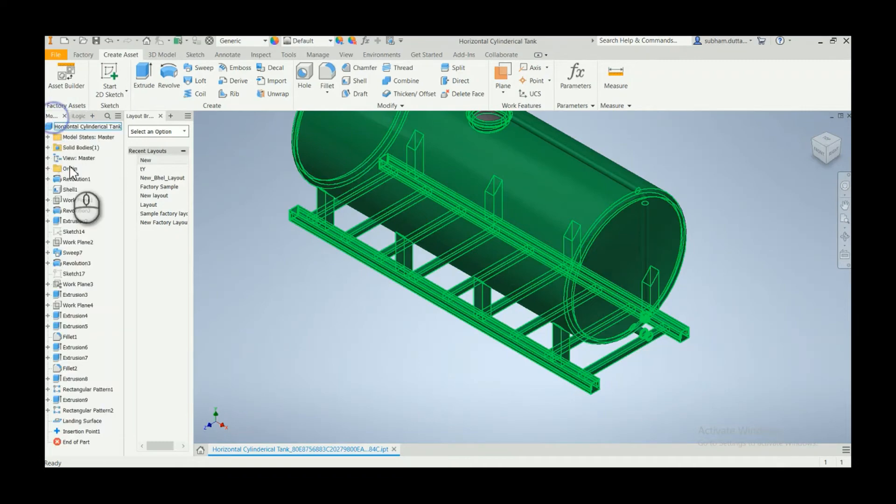
key(Escape)
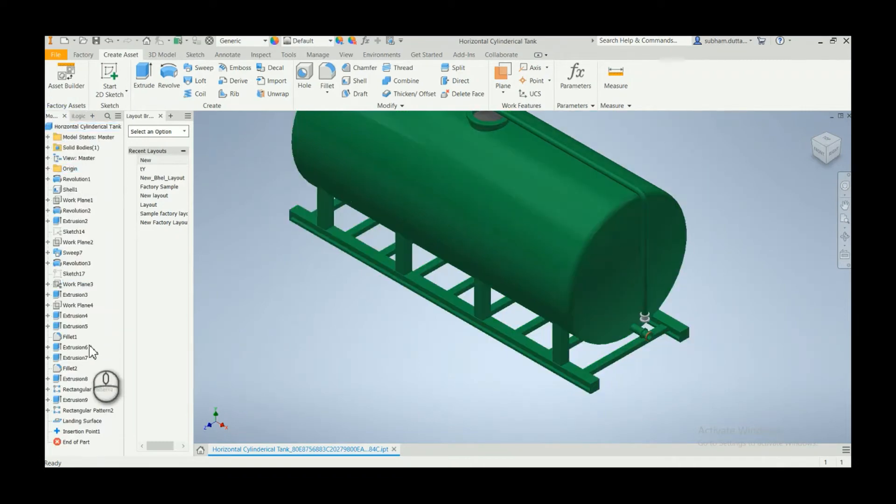
Edit the base beams' Extrusion6 feature and try the default and symmetric extrusion directions with distance Length.
click(76, 348)
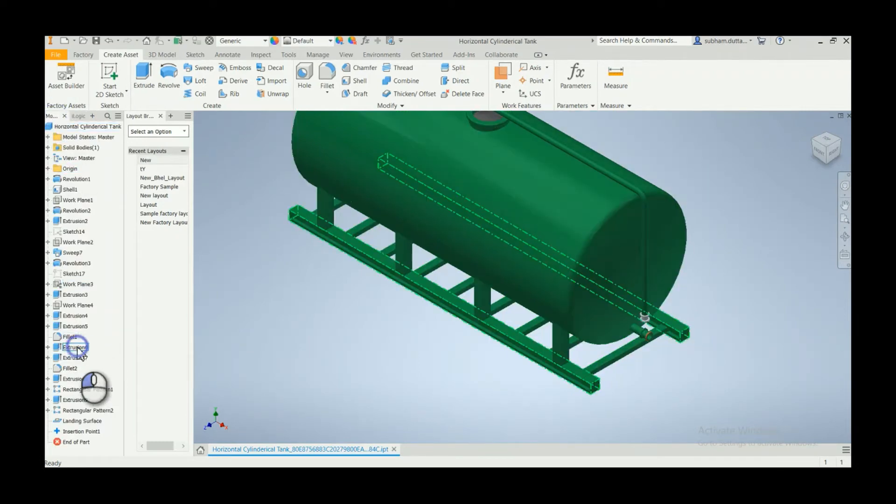
click(77, 347)
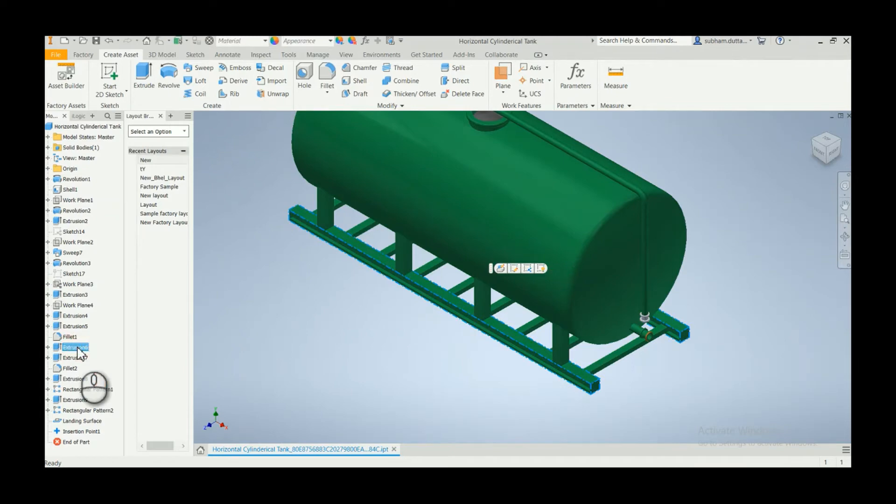
right_click(78, 348)
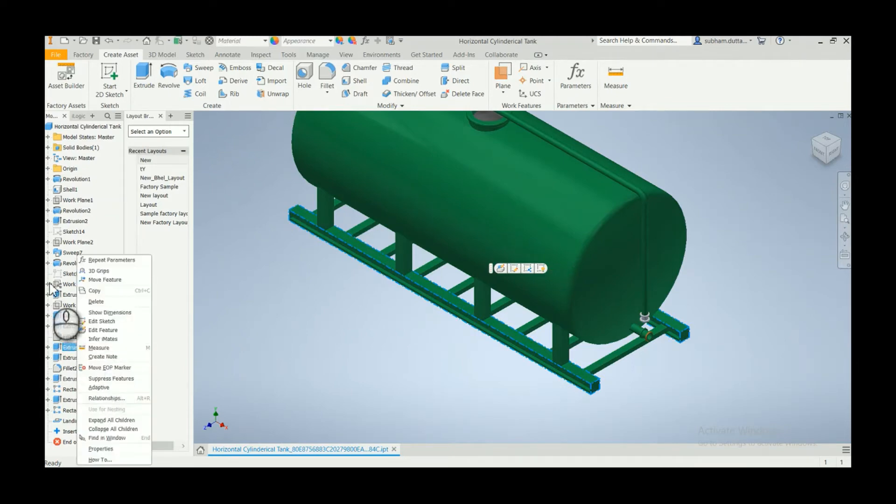
click(116, 331)
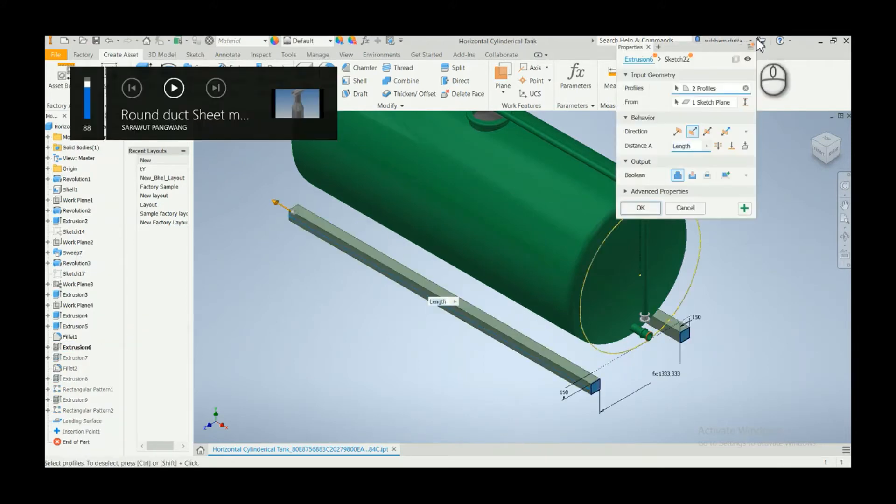
click(707, 132)
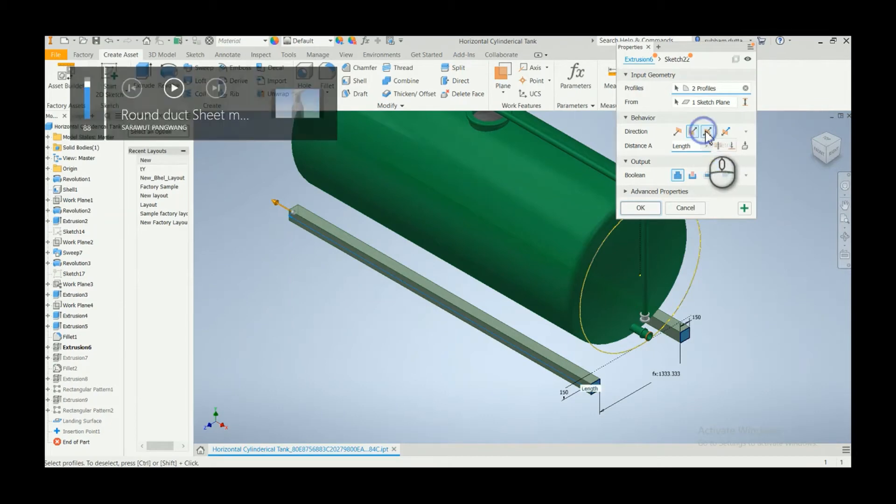
click(677, 132)
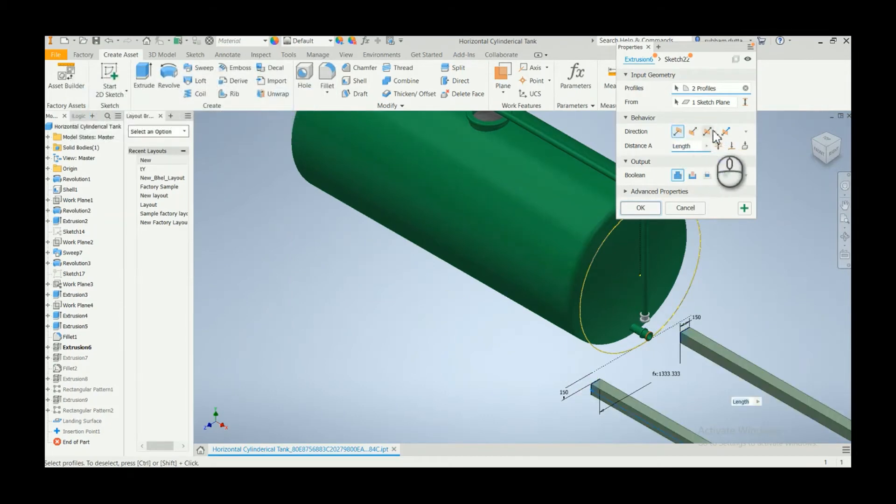
click(707, 131)
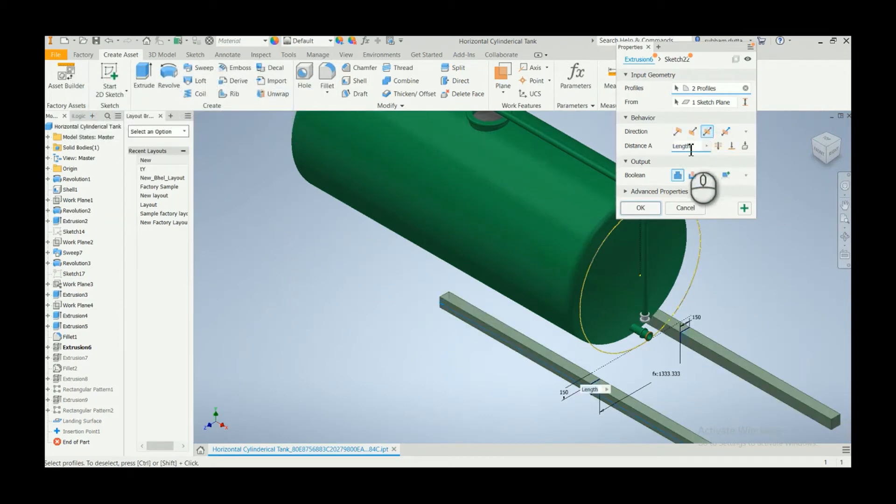
click(641, 208)
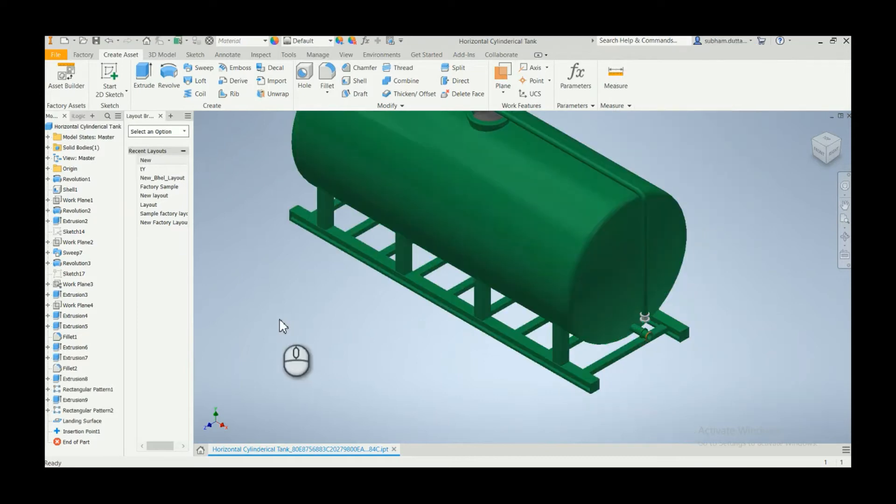
scroll(533, 239, down, 3)
click(533, 238)
scroll(533, 238, up, 3)
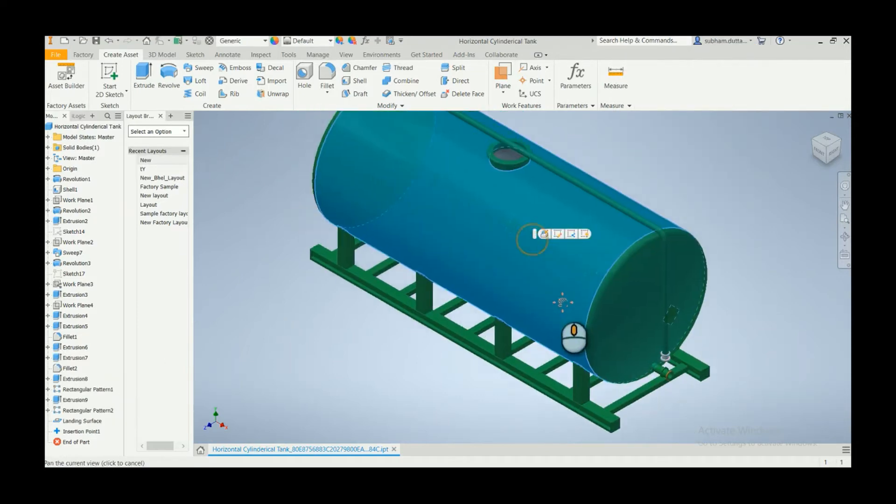
scroll(531, 282, up, 3)
scroll(518, 262, down, 3)
Try Iron, Cast as the tank's material in iProperties to check its physical properties, leaving without applying it.
click(112, 128)
right_click(96, 127)
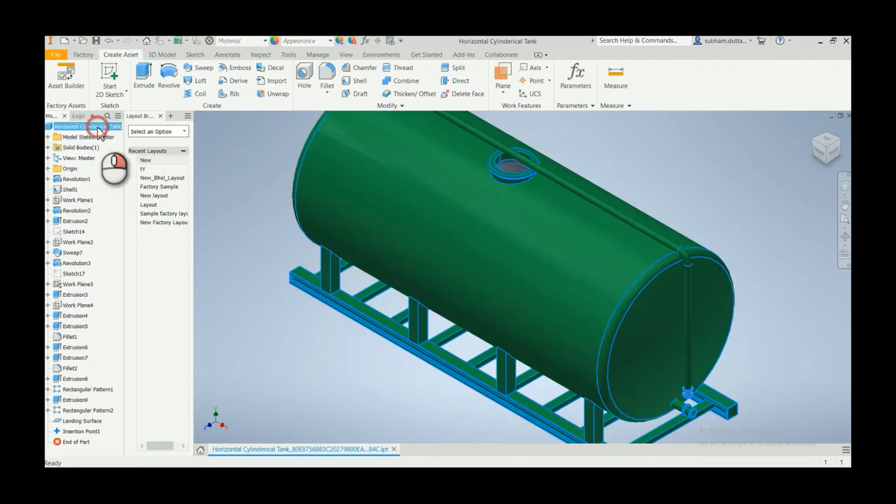
click(156, 261)
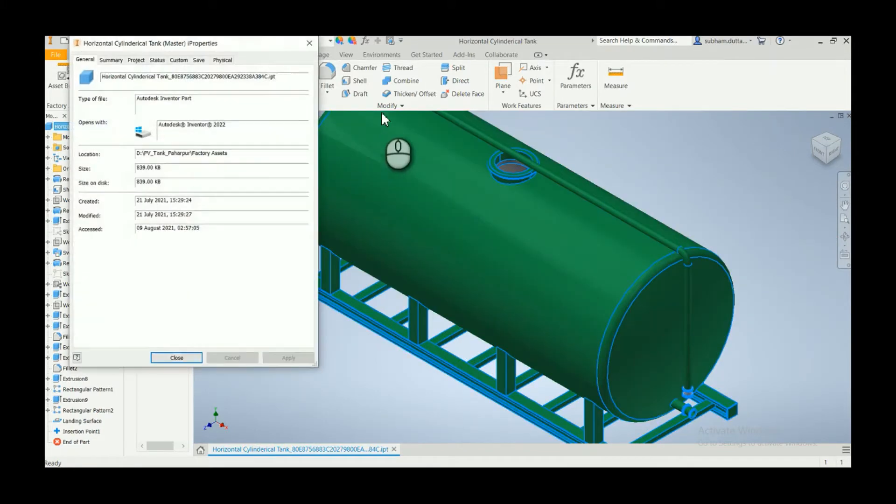
click(199, 60)
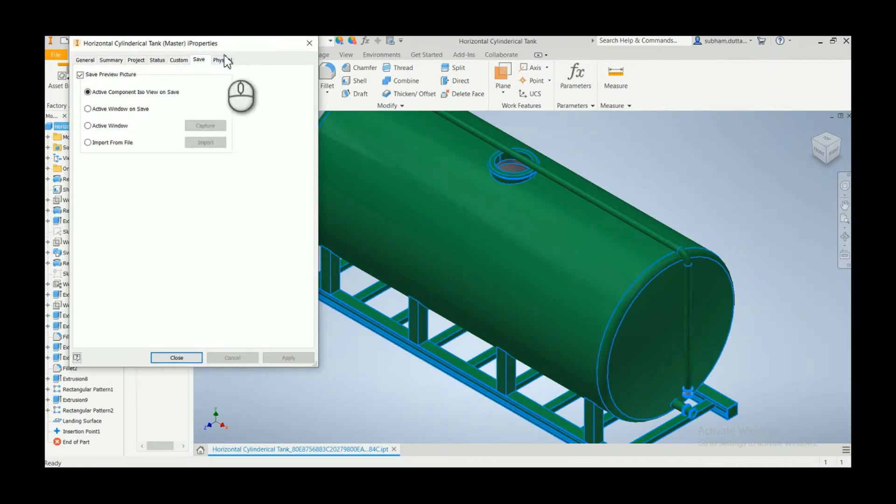
click(222, 60)
click(194, 109)
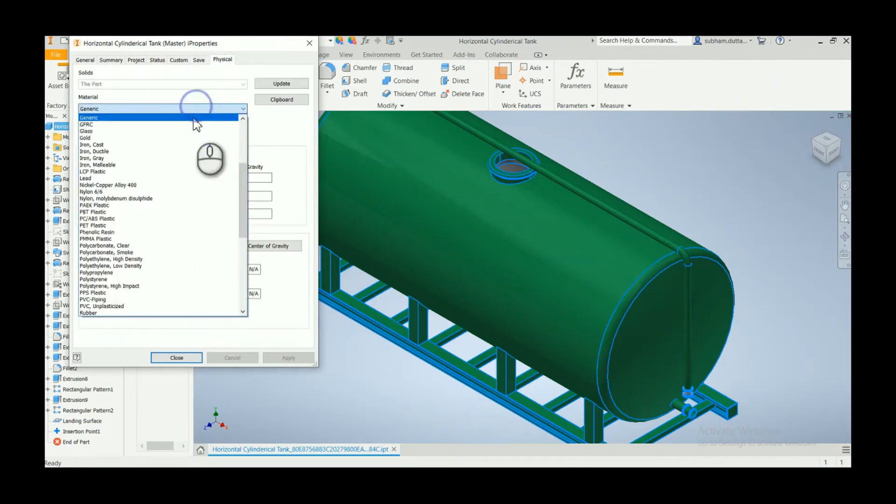
click(154, 144)
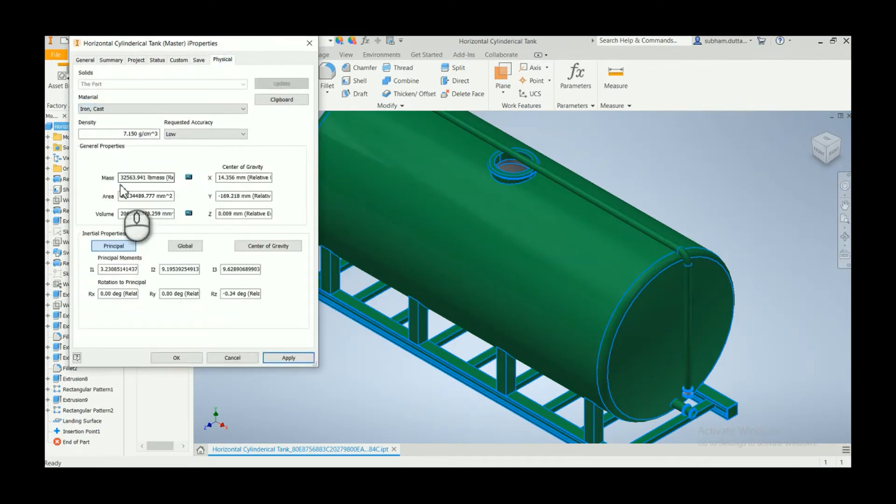
click(309, 43)
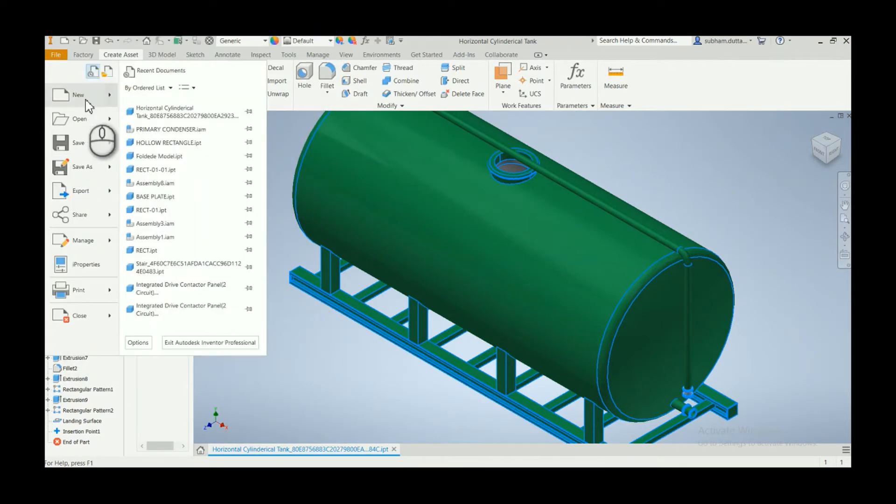
Create a new drawing from the A1 Templates.idw template in the SAIL TEMPLATES folder, leaving the MKY prompted entry blank.
mouse_move(84, 99)
click(181, 106)
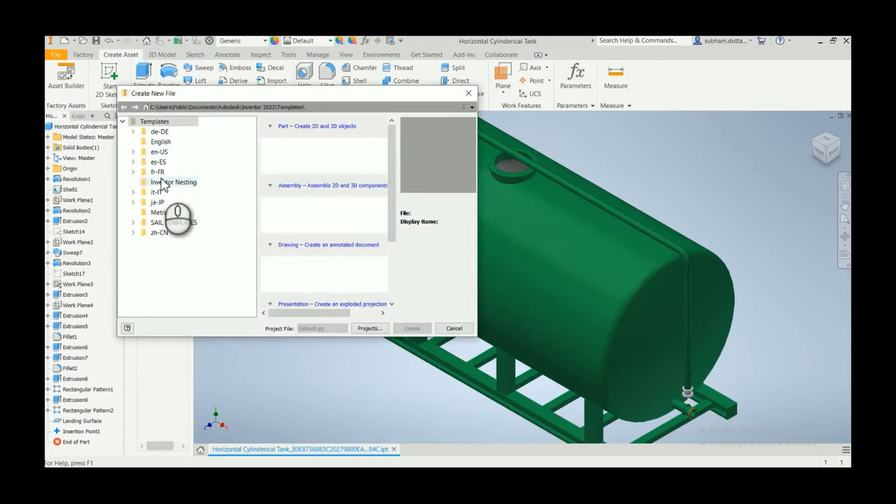
click(167, 223)
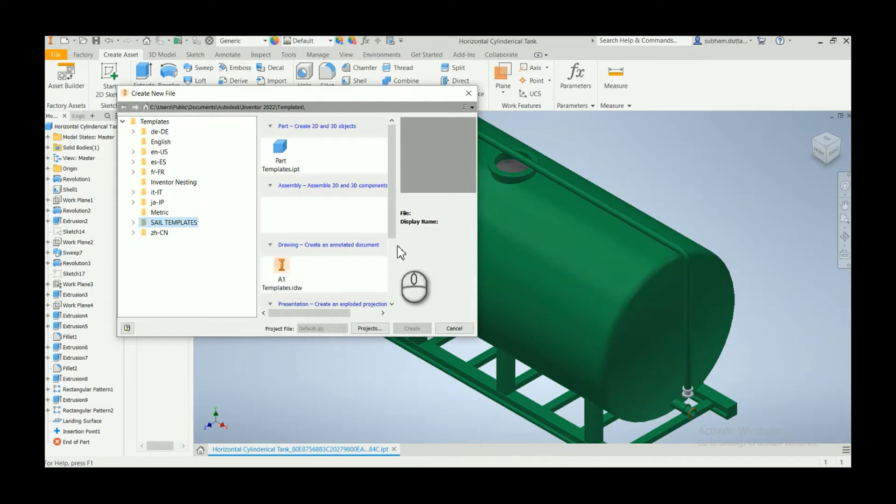
click(298, 279)
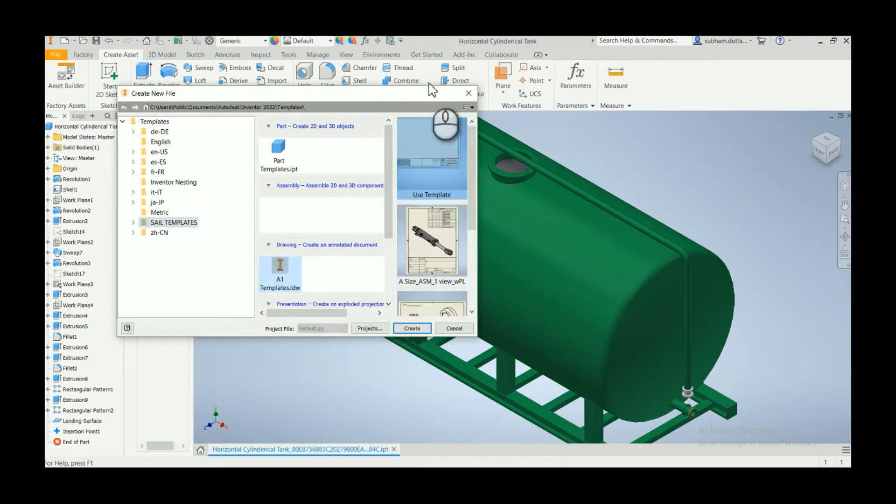
click(417, 328)
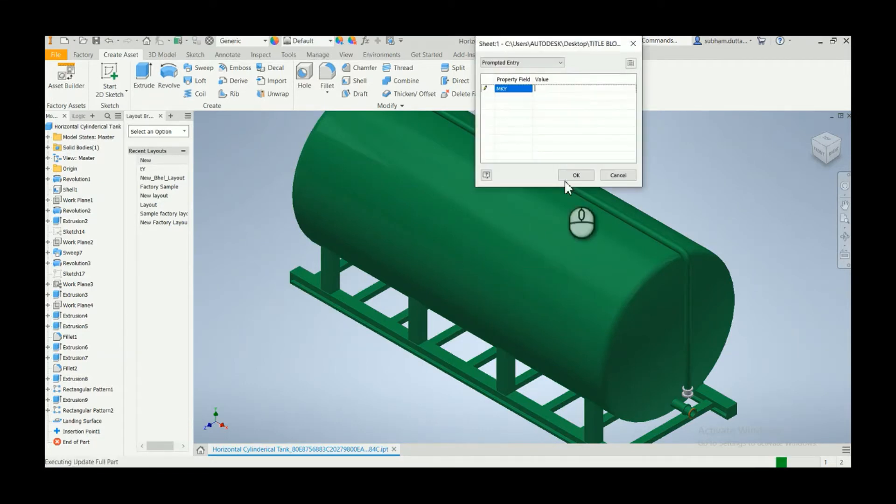
click(575, 176)
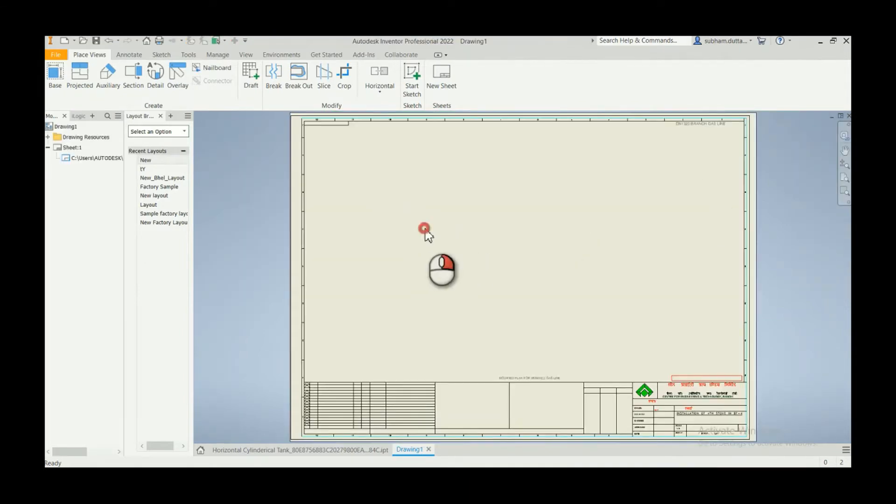
Insert a front base view of the tank at 1/22 scale and move it clear above the title block.
right_click(424, 227)
click(432, 203)
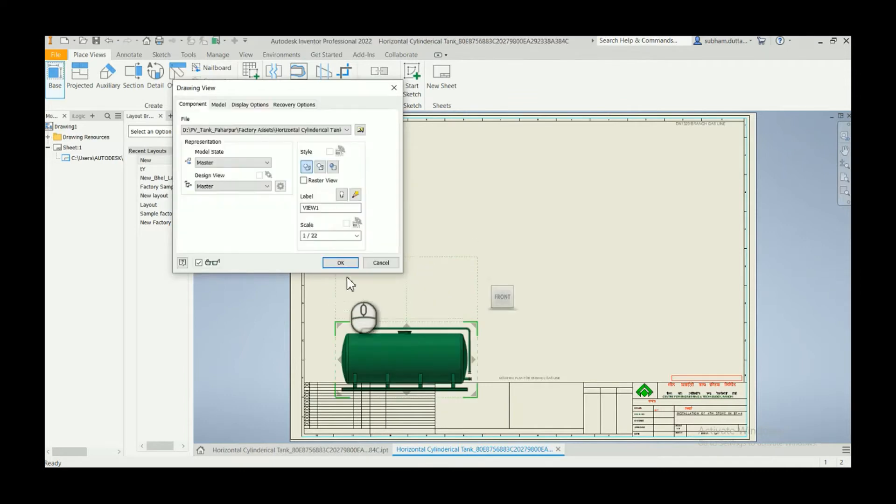
click(341, 262)
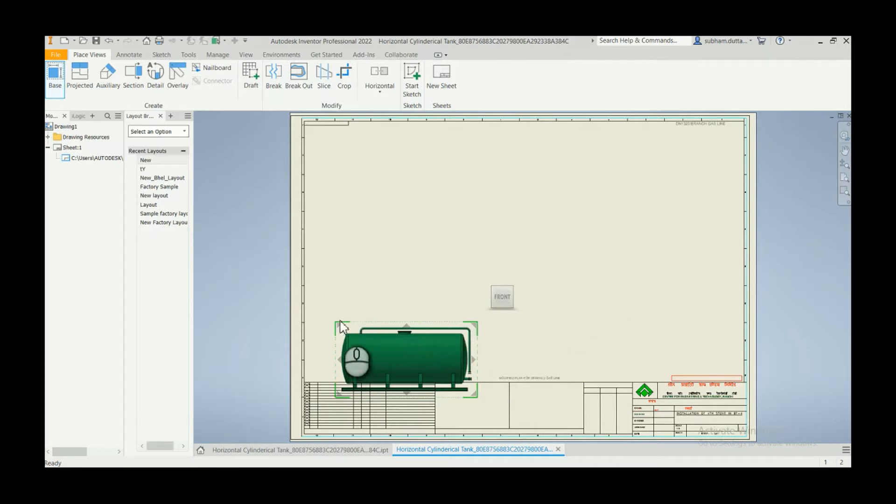
drag(354, 328, 349, 285)
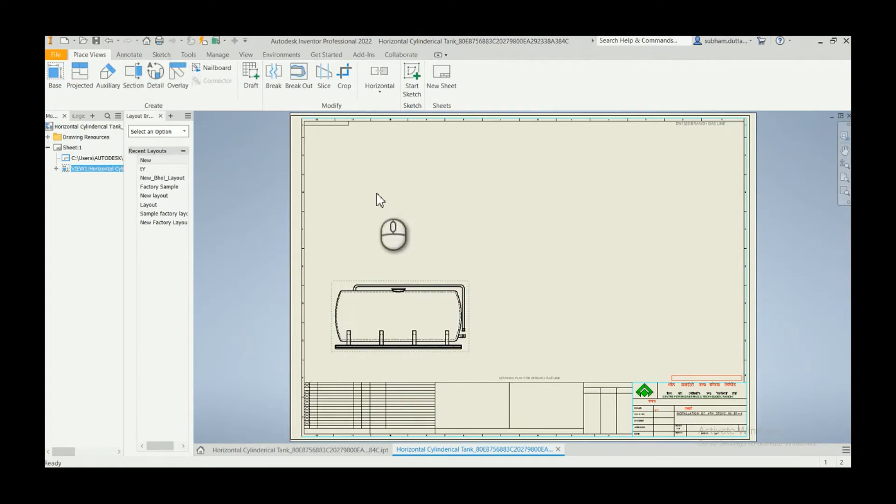
Project a top view, an isometric view and a side view from the front base view of the tank.
click(82, 73)
click(413, 310)
click(423, 189)
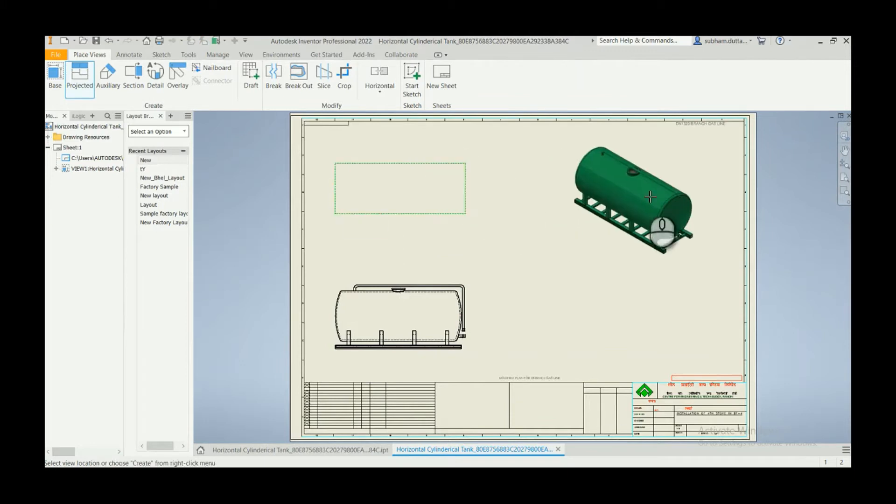
click(634, 189)
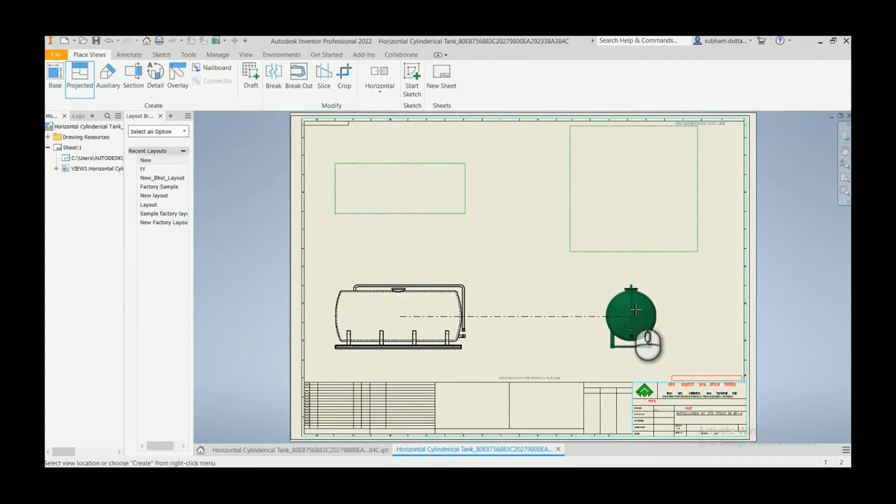
click(636, 310)
right_click(674, 305)
click(619, 348)
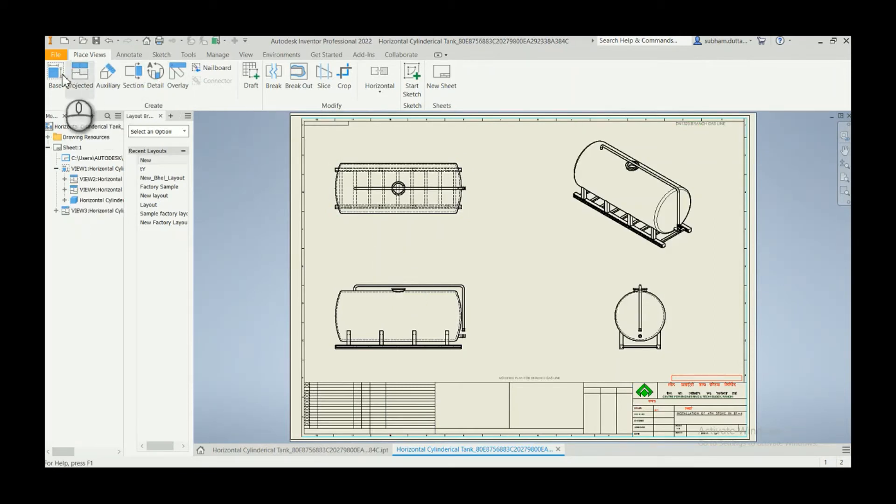
Define a horizontal section line through the middle of the tank's front view, extending past both ends.
click(80, 76)
scroll(353, 276, down, 5)
scroll(354, 177, up, 5)
click(131, 80)
click(271, 307)
click(212, 306)
click(804, 307)
right_click(800, 304)
click(792, 326)
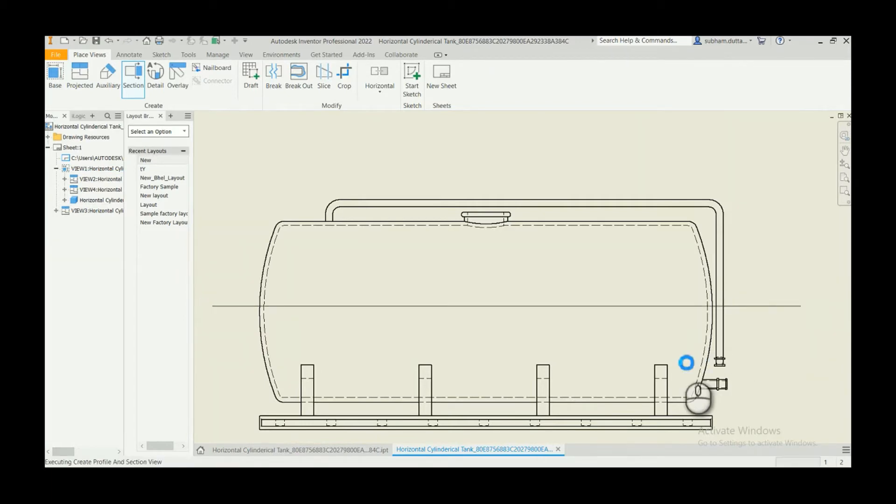
Place section view A at 1/22 scale with full depth above the sheet, directly over the top view.
scroll(615, 206, down, 5)
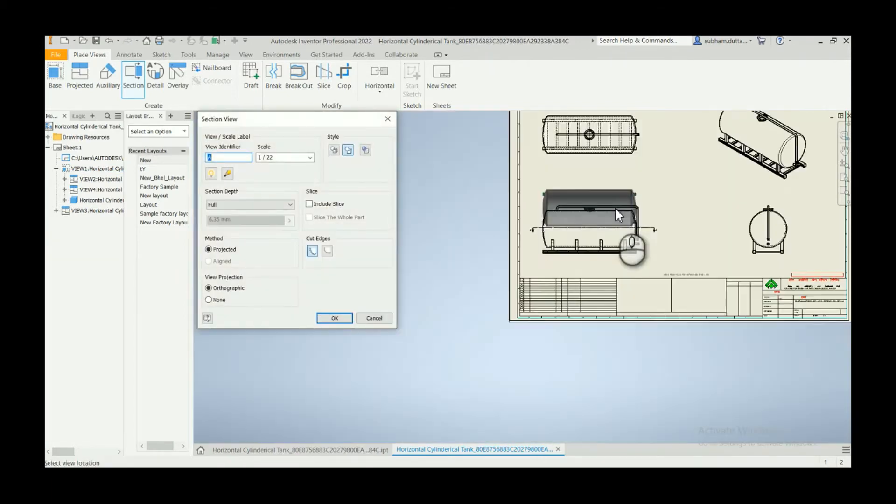
scroll(594, 147, up, 3)
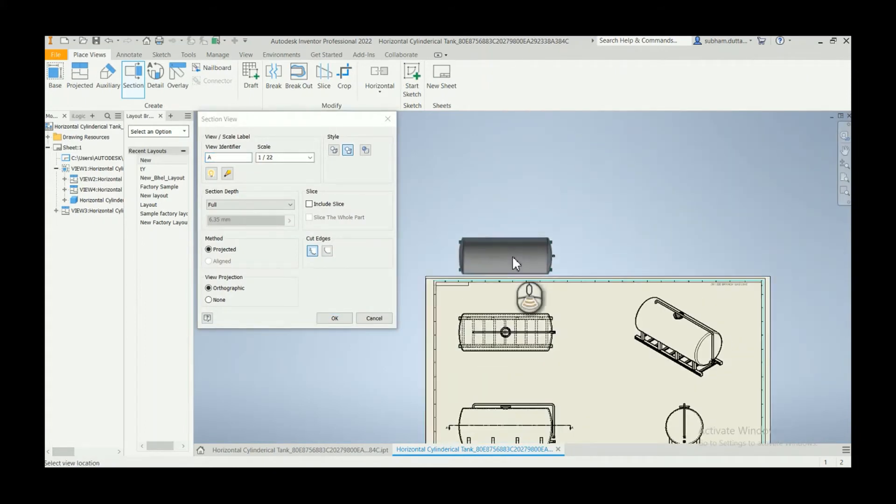
scroll(511, 255, up, 5)
click(523, 226)
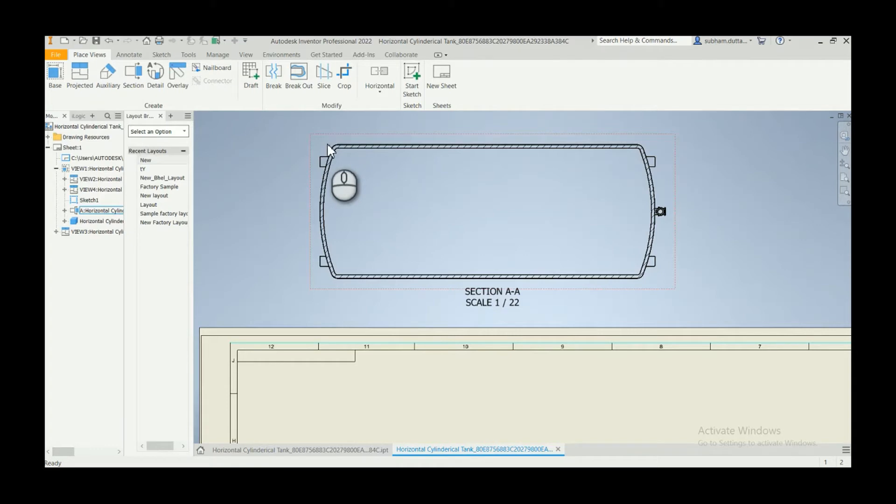
Turn off Align to Base in the display options of section view A-A.
scroll(385, 236, down, 3)
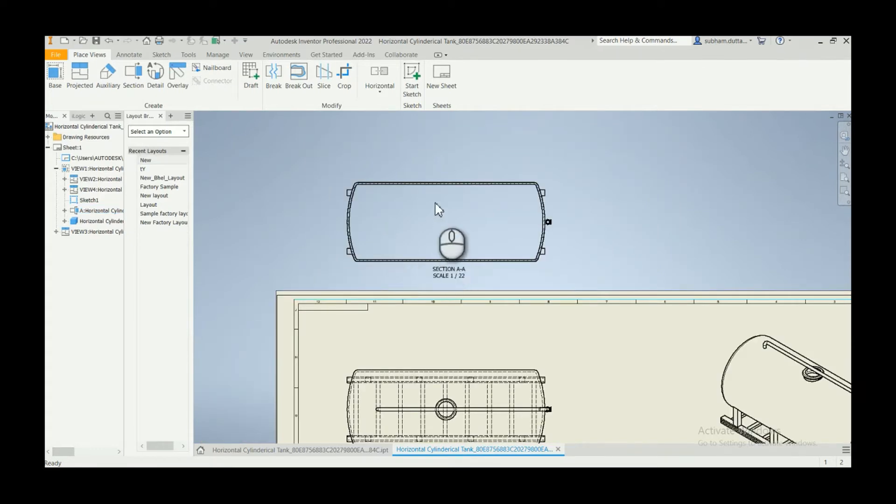
right_click(242, 173)
click(418, 219)
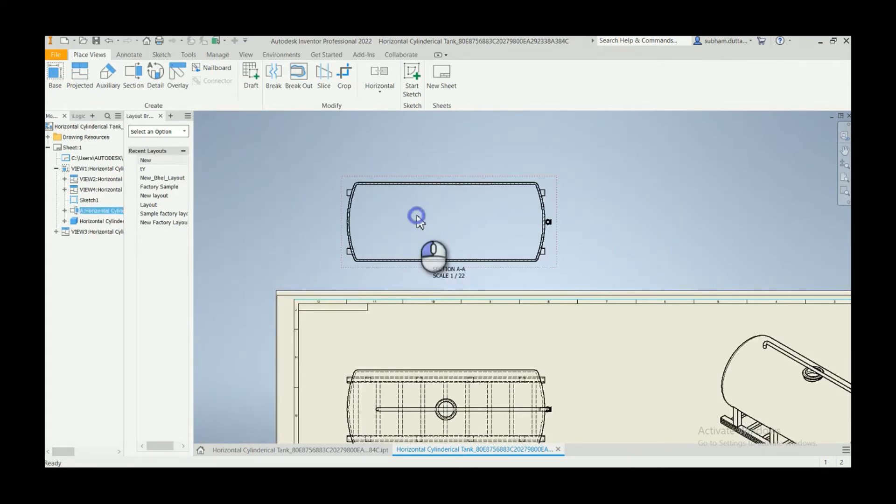
right_click(417, 218)
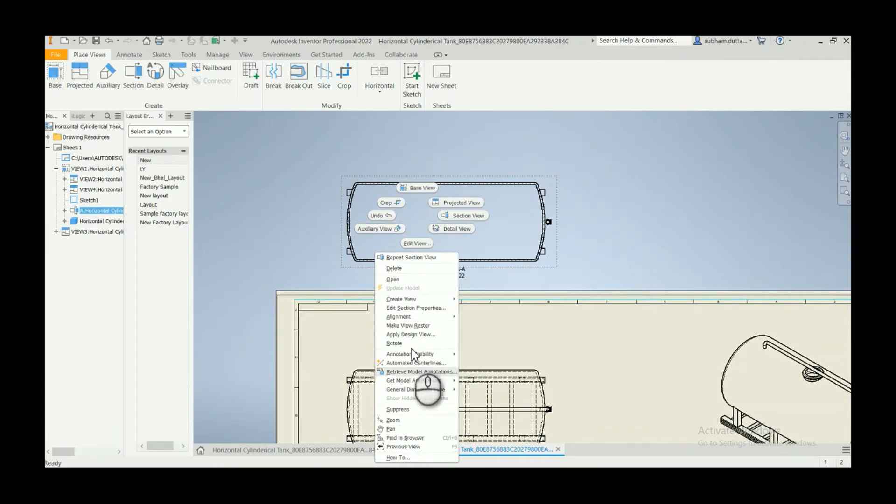
click(376, 232)
key(Escape)
double_click(450, 219)
click(251, 104)
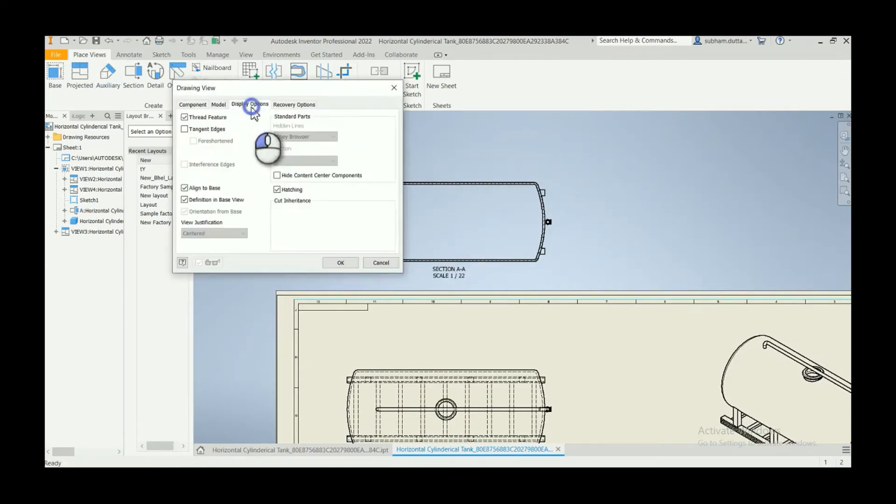
click(205, 188)
click(334, 261)
Move section view A-A onto the sheet between the top and isometric views, shifting the isometric view outward to make room.
scroll(433, 169, down, 5)
scroll(360, 122, up, 3)
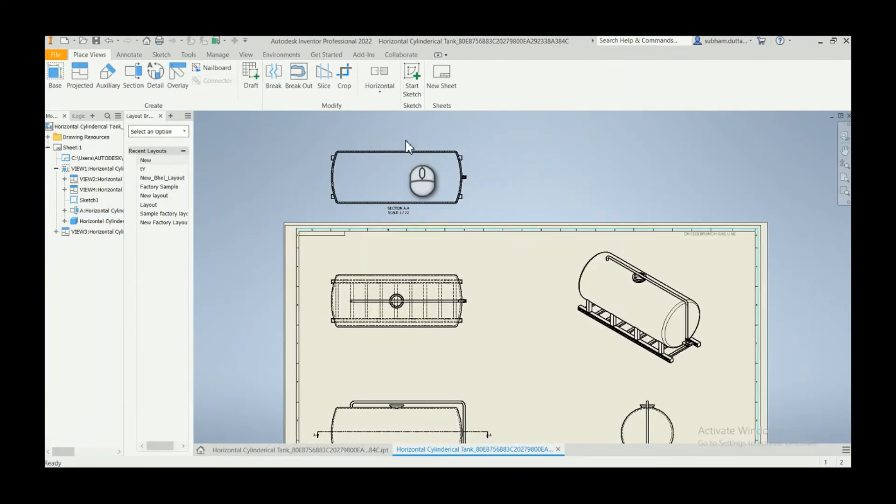
drag(413, 145, 575, 376)
drag(674, 242, 727, 245)
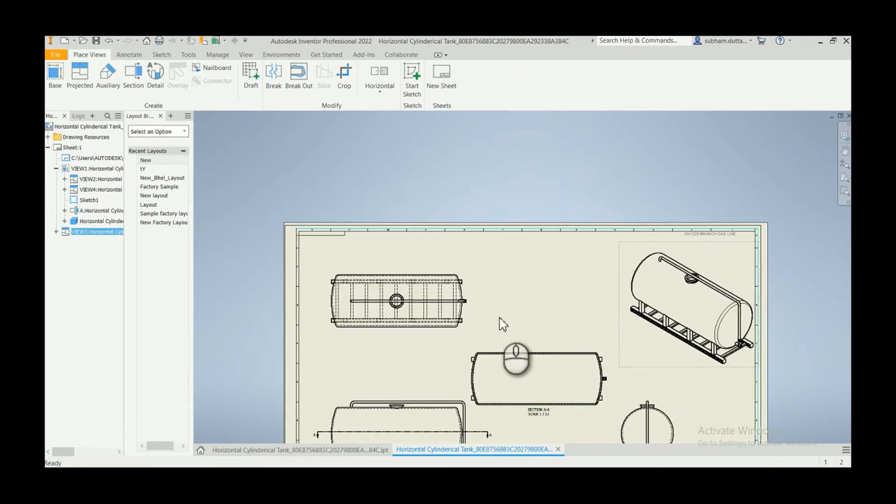
drag(522, 348, 533, 253)
Dimension the length of the tank's straight shell and its overall width in the top view.
click(130, 54)
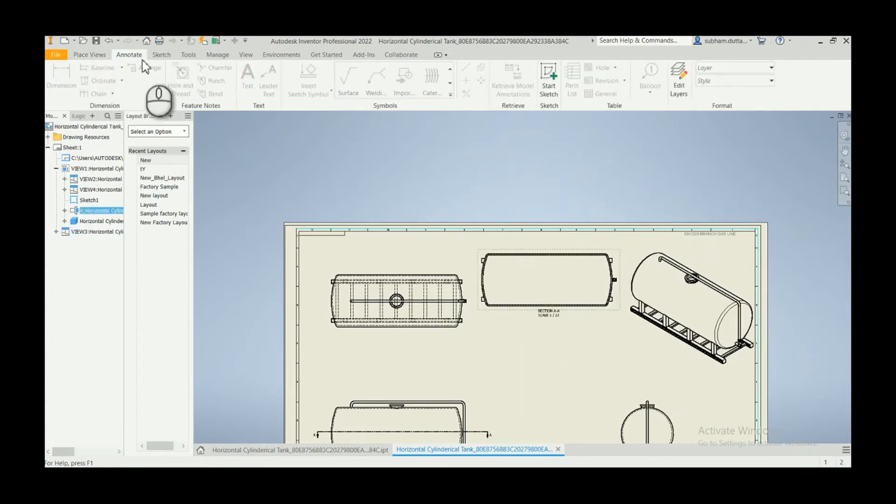
click(61, 76)
click(339, 276)
click(455, 276)
click(420, 265)
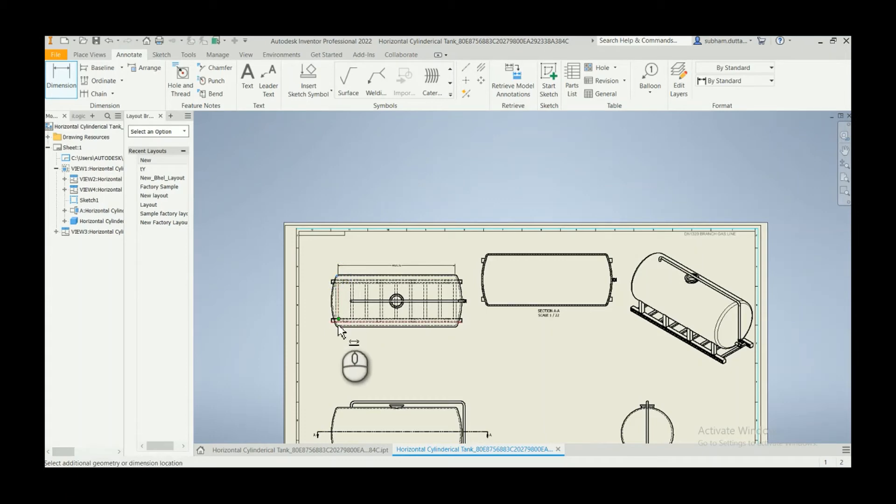
click(321, 312)
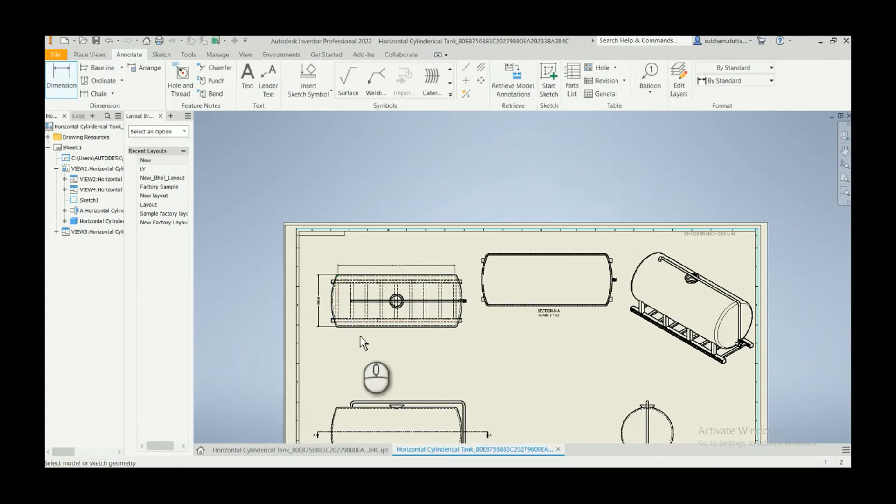
scroll(391, 310, up, 3)
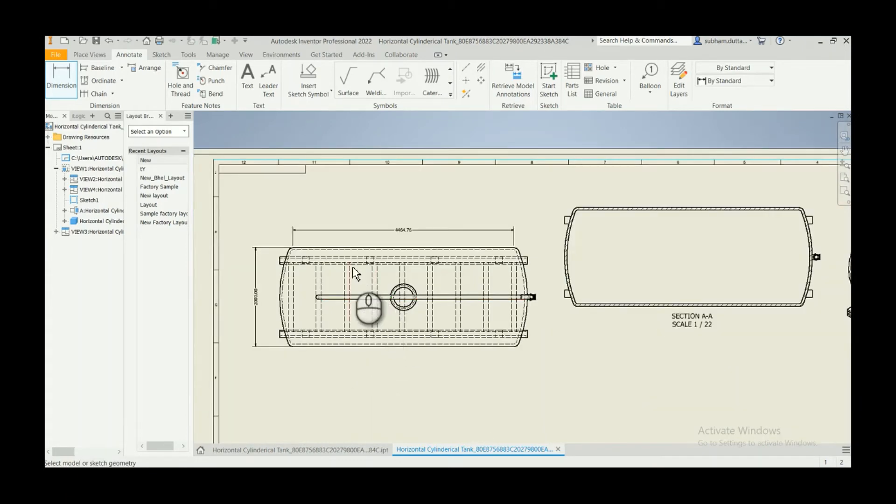
scroll(355, 299, up, 3)
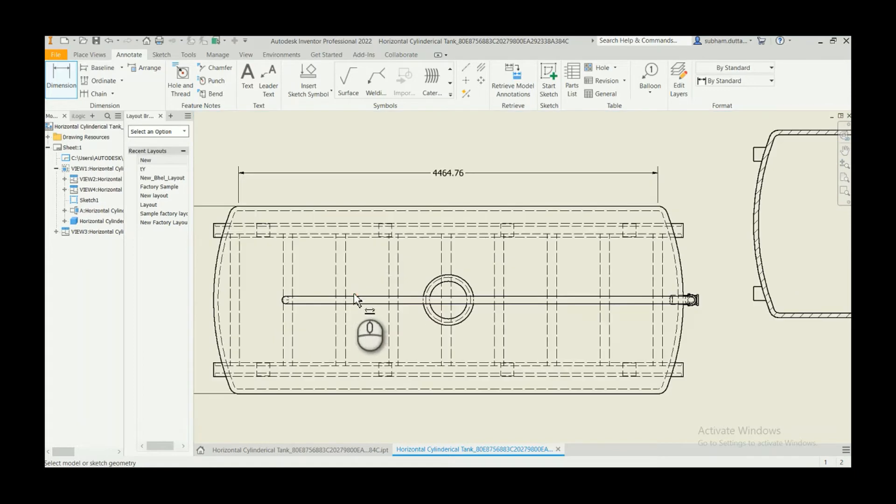
click(481, 70)
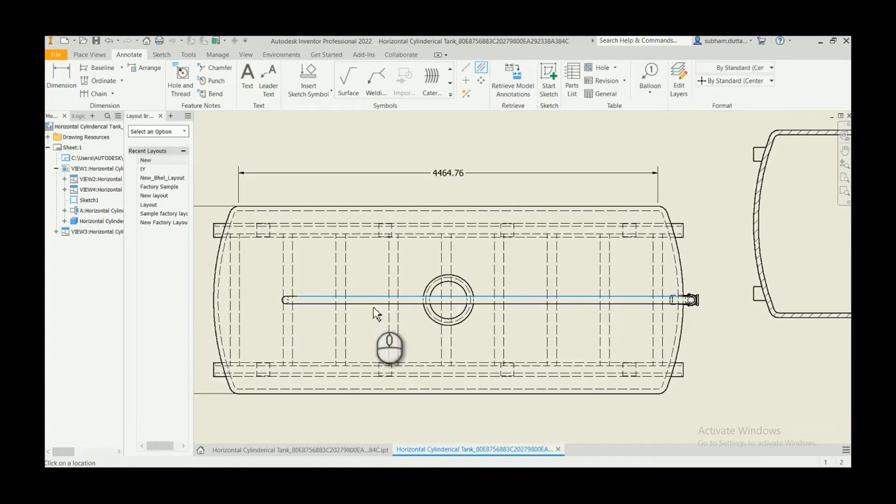
scroll(263, 273, down, 3)
scroll(567, 266, up, 4)
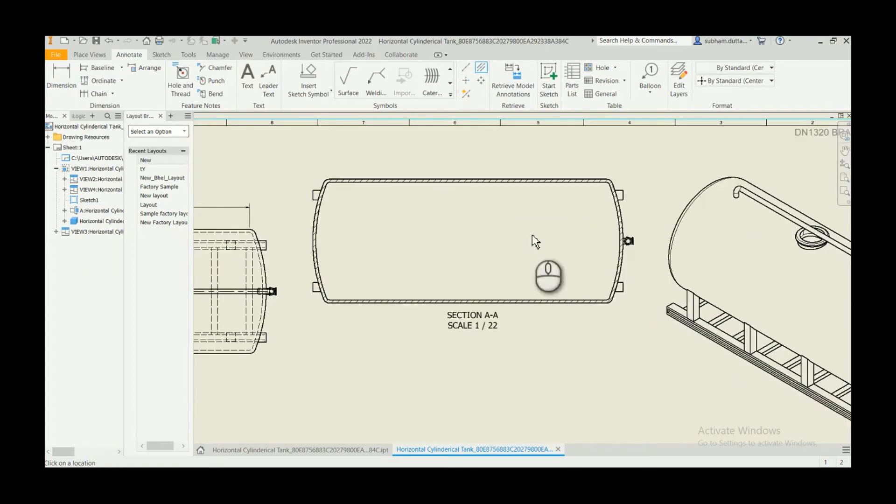
Dimension the full length of the base beam in the front view, placing the dimension below the beam.
scroll(472, 200, down, 4)
scroll(525, 268, up, 1)
scroll(426, 202, down, 1)
scroll(351, 331, up, 8)
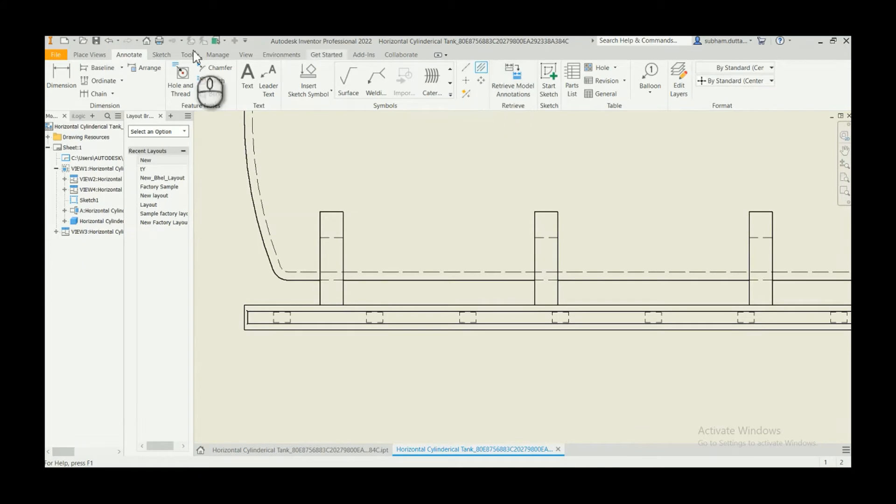
click(64, 70)
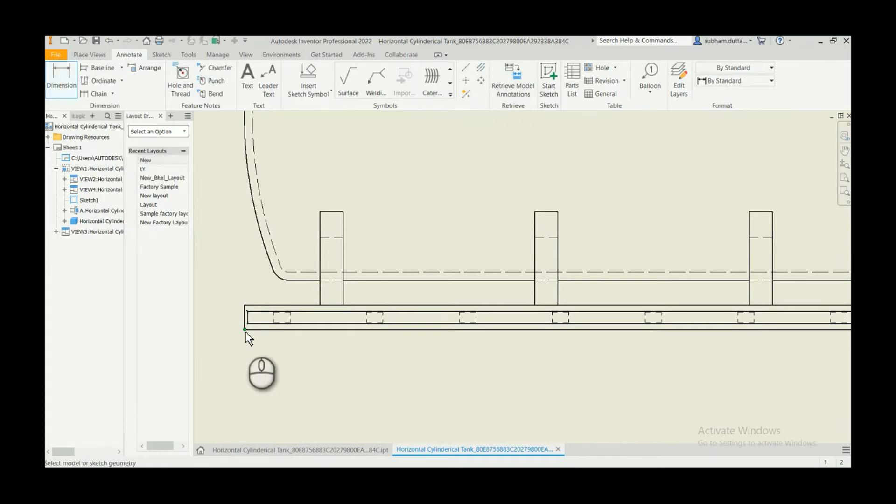
scroll(294, 364, down, 8)
scroll(436, 370, up, 8)
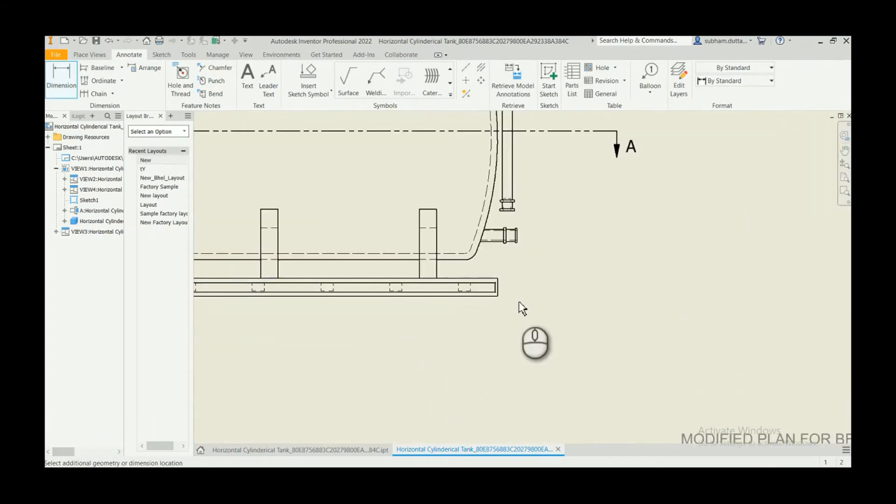
click(410, 337)
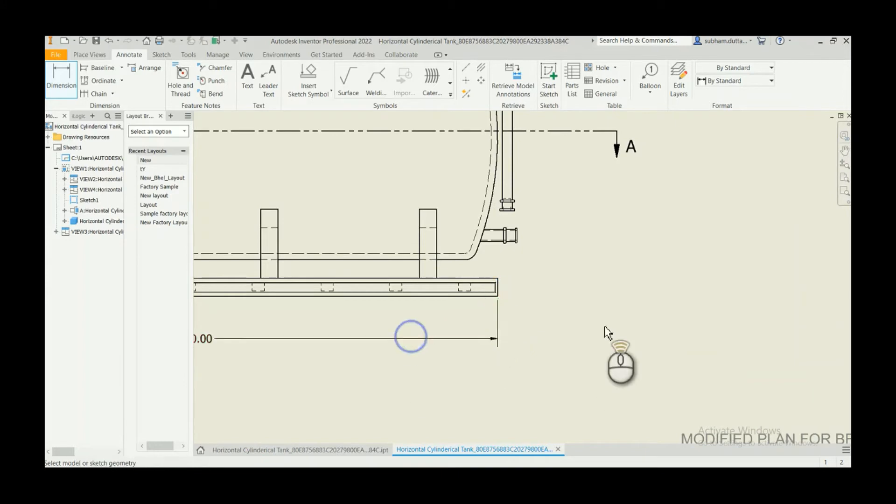
Open the layer styles for editing and set the KAD035 layer's colour to yellow.
scroll(492, 306, down, 5)
scroll(514, 275, up, 5)
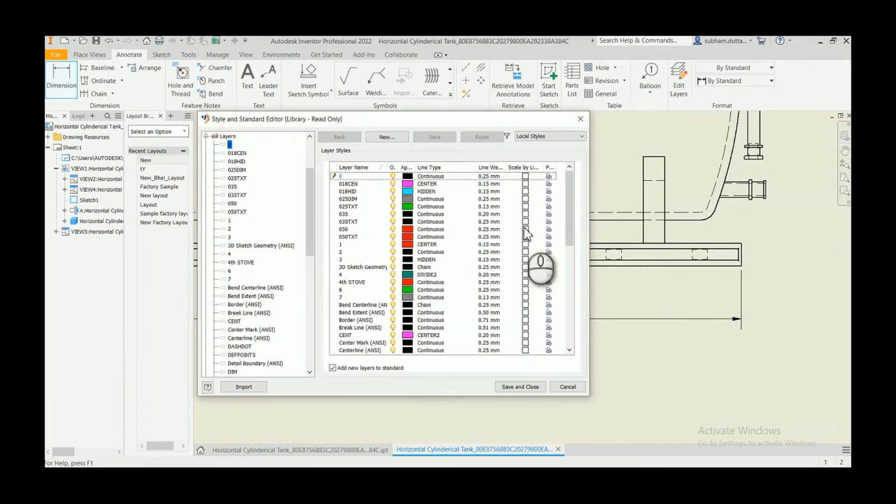
scroll(497, 289, down, 8)
click(408, 276)
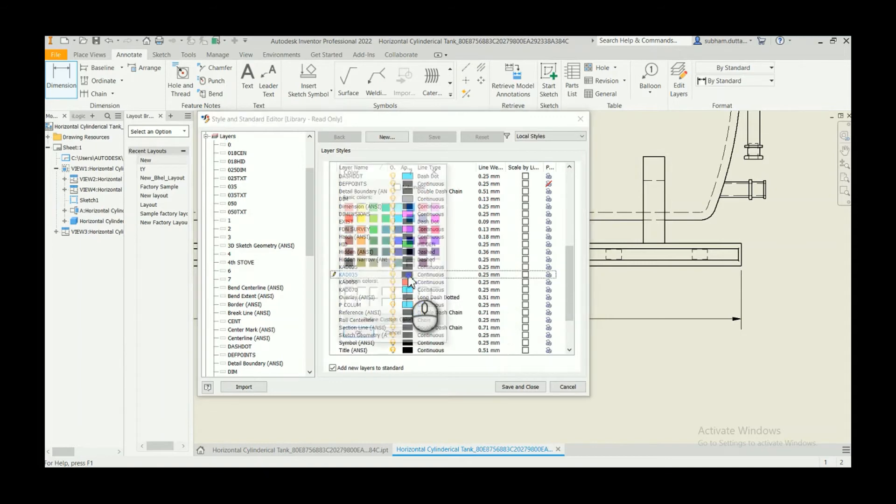
click(360, 218)
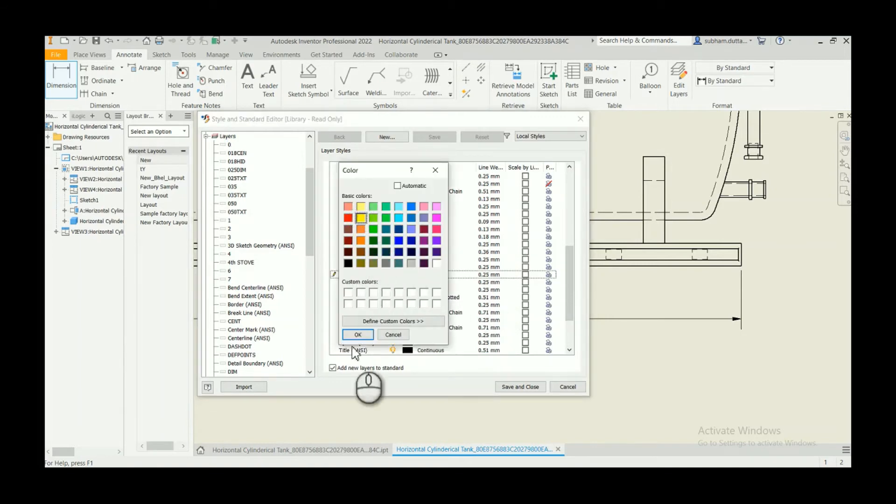
click(353, 335)
Set the Dimension (ANSI) layer's colour to red, then save and close the style editor.
scroll(387, 299, up, 3)
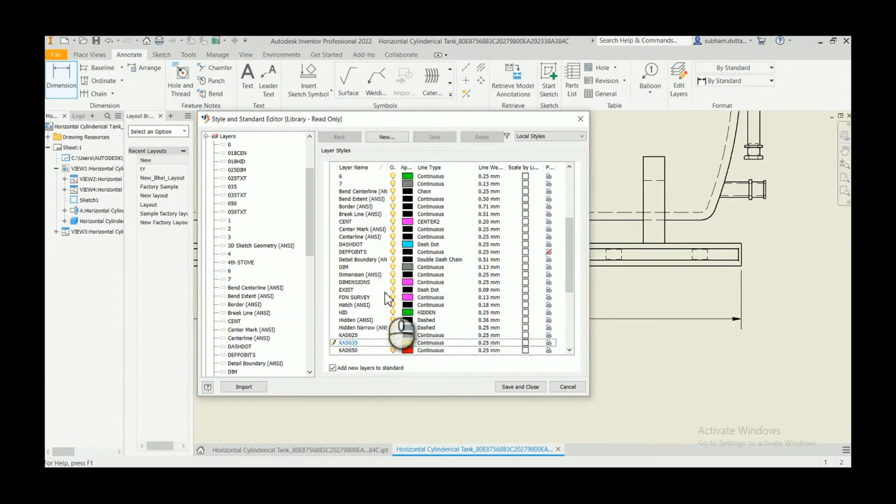
click(408, 276)
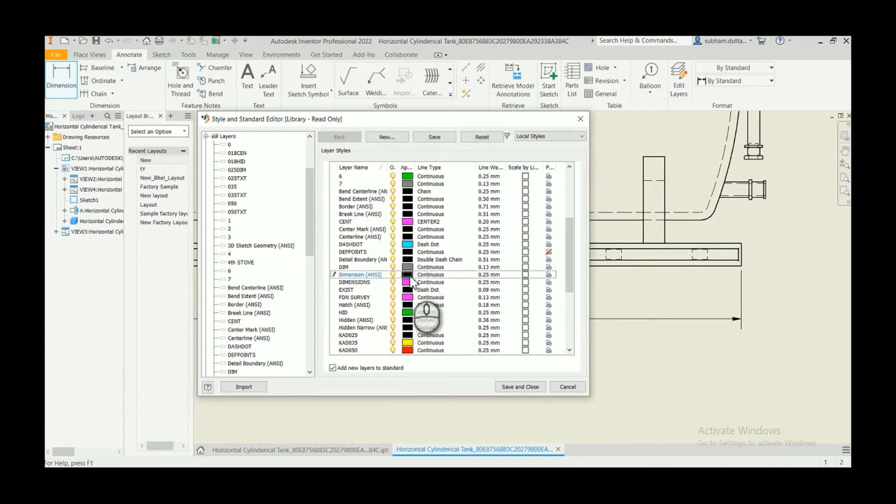
click(408, 276)
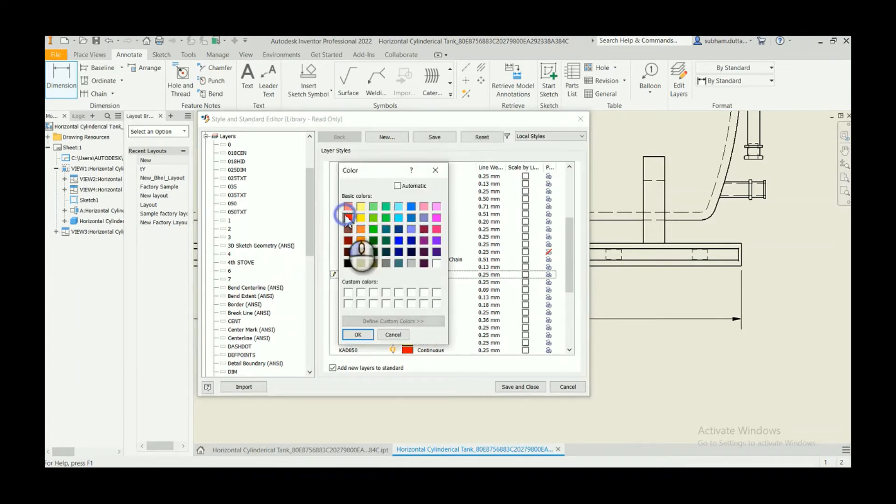
click(358, 335)
click(534, 387)
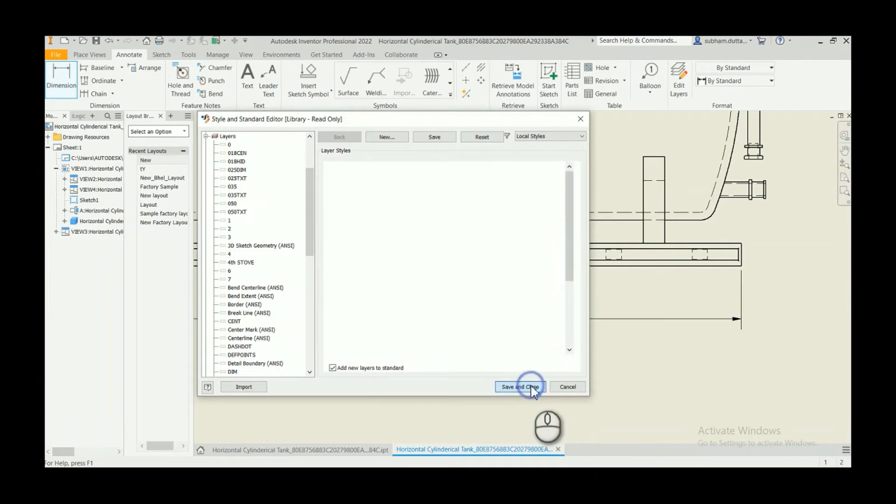
Retrieve the tank's sketch and feature dimensions from the model into the front view.
scroll(602, 304, down, 5)
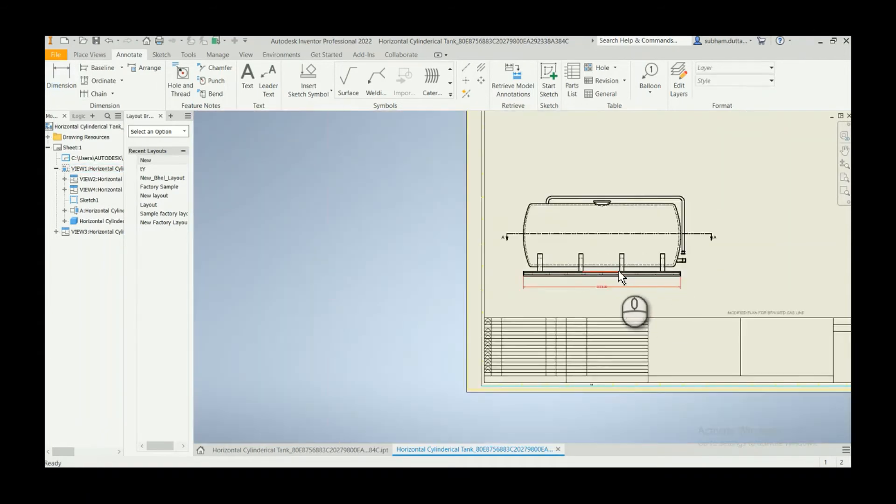
scroll(623, 274, up, 3)
scroll(410, 242, down, 3)
scroll(414, 244, up, 6)
mouse_move(490, 226)
middle_down()
mouse_move(404, 283)
mouse_move(324, 302)
middle_up()
click(513, 78)
scroll(354, 282, down, 5)
scroll(354, 283, up, 2)
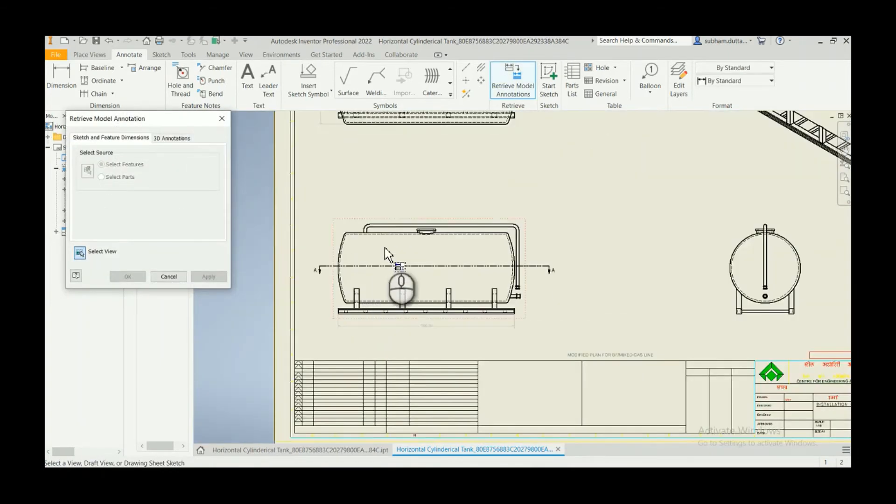
click(384, 248)
scroll(560, 310, up, 5)
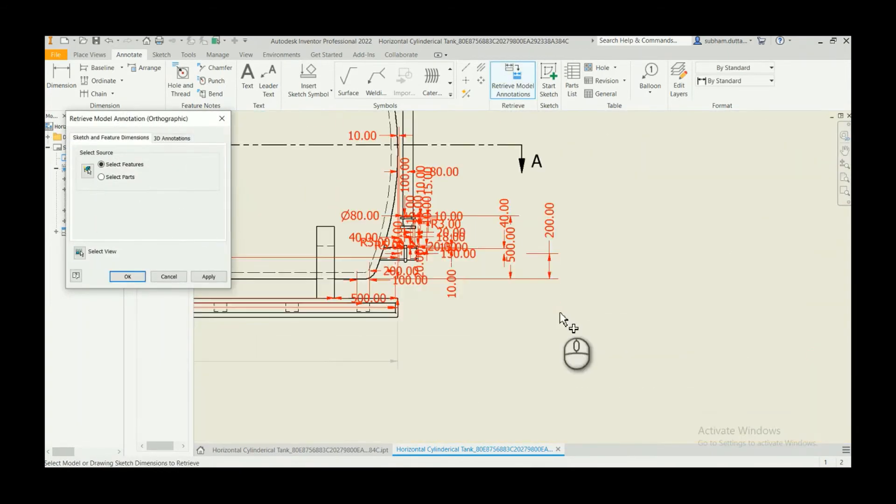
click(127, 276)
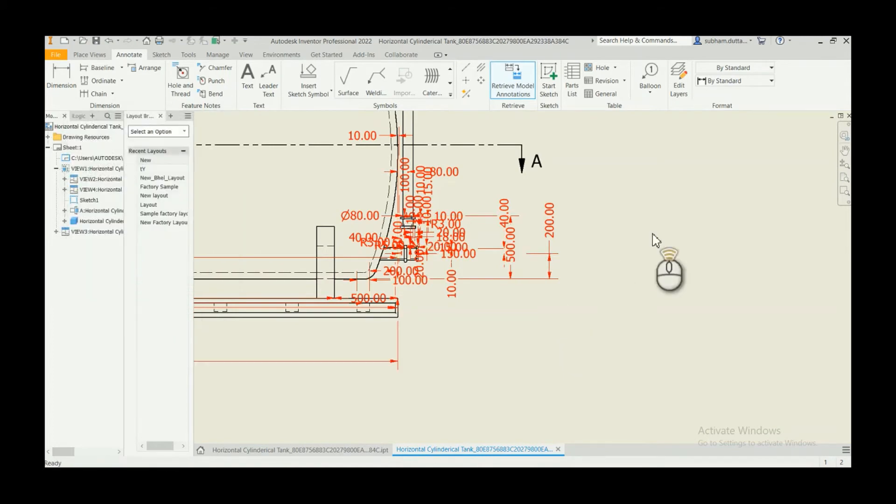
Try to delete the cluttered dimensions around the outlet in the front view, and undo the deletion.
scroll(656, 240, down, 4)
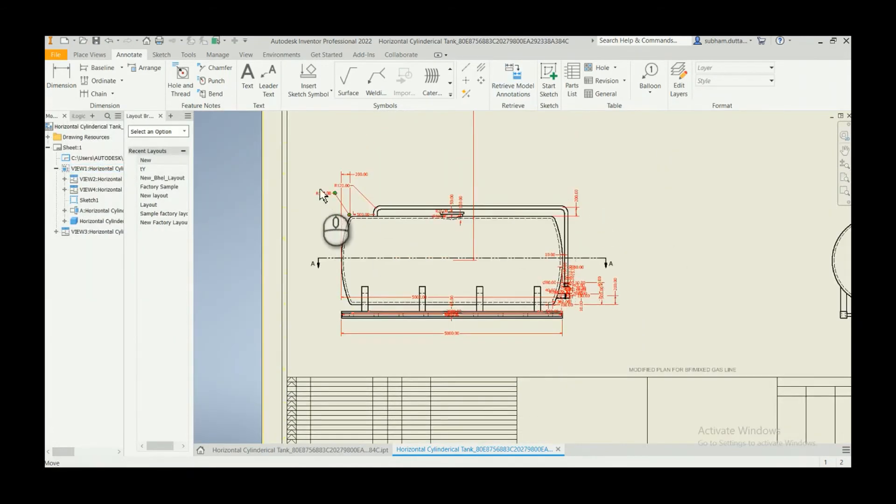
scroll(345, 215, down, 4)
scroll(411, 196, up, 3)
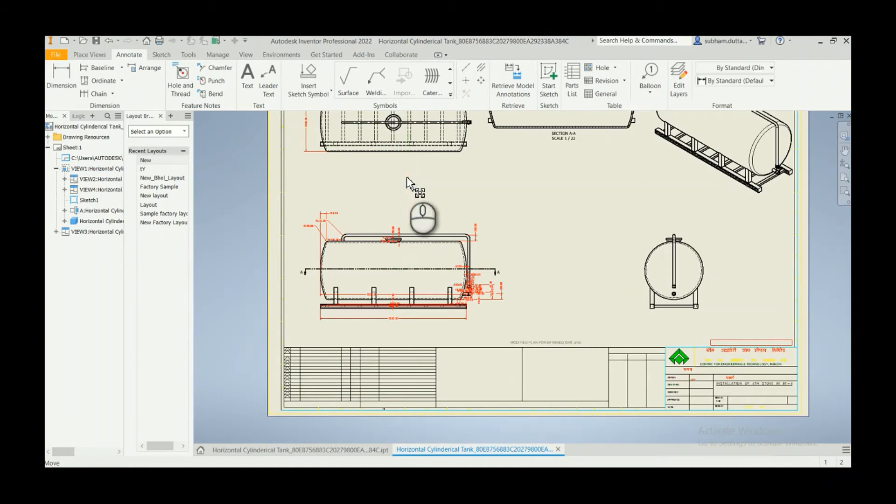
scroll(494, 297, up, 5)
drag(463, 227, 418, 312)
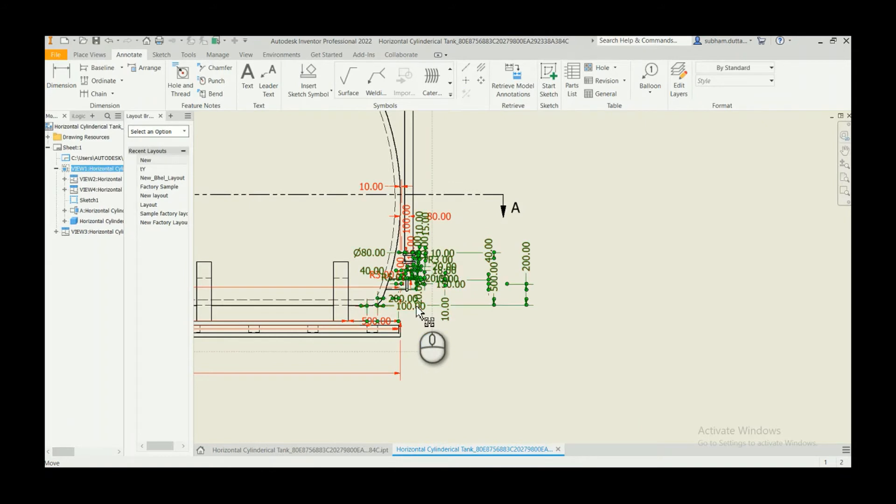
key(Delete)
click(470, 228)
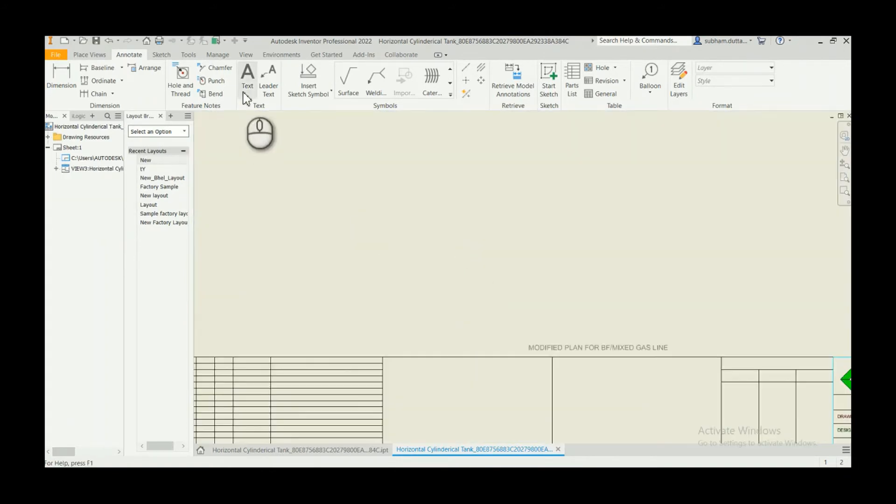
click(109, 41)
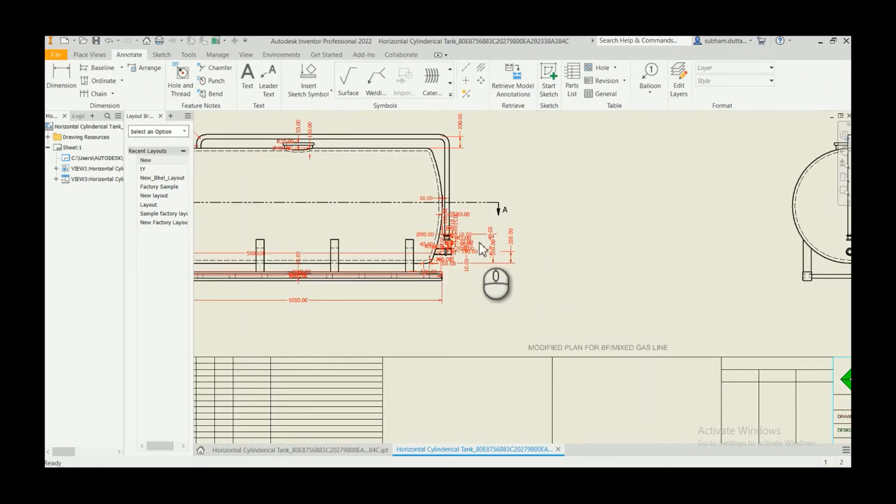
Delete the vertical 40, 500 and 200 dimensions and the cluttered dimensions beside the outlet in the front view, keeping the view itself.
scroll(511, 256, up, 3)
drag(592, 198, 497, 288)
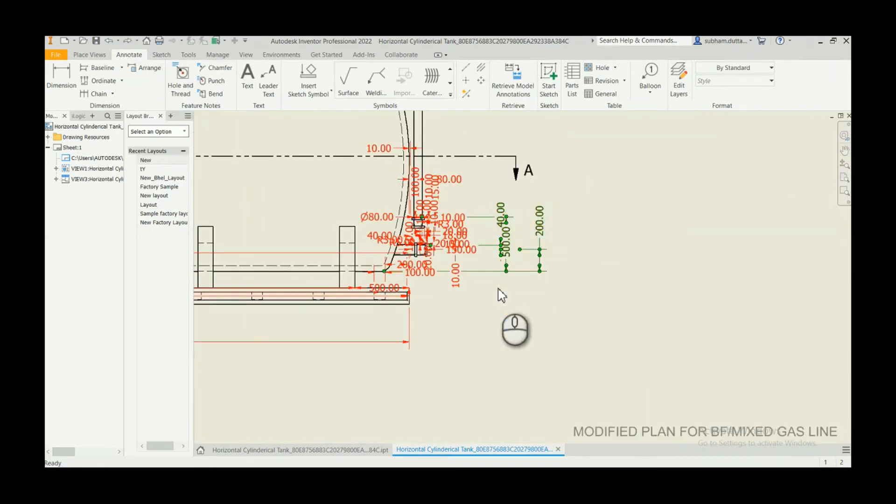
key(Delete)
drag(491, 202, 442, 299)
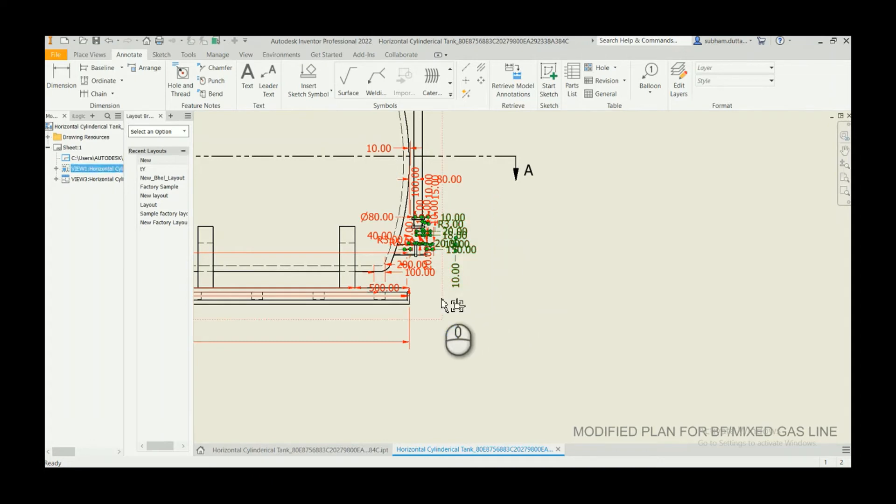
key(Delete)
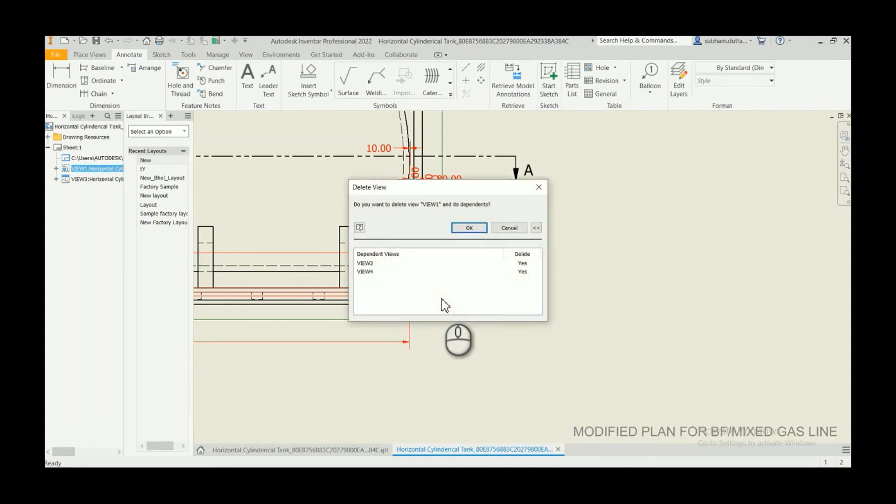
click(513, 228)
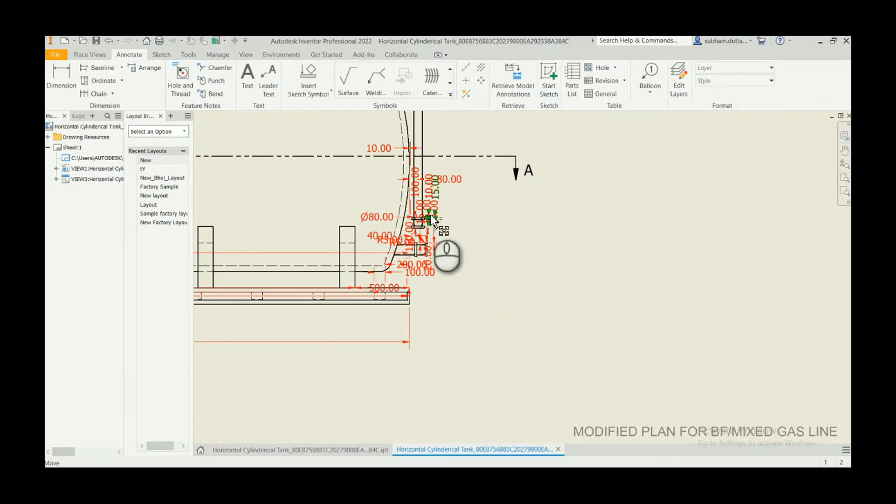
Arrange all linear dimensions of the front view automatically around the tank.
scroll(538, 320, down, 5)
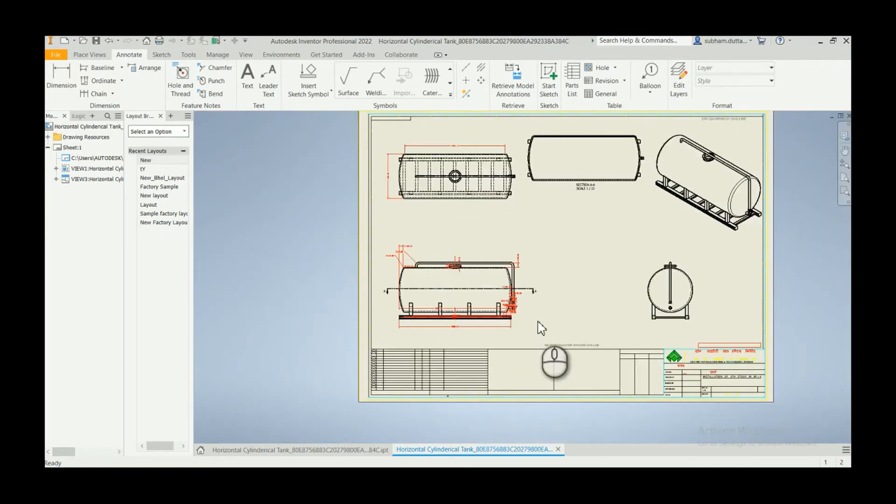
scroll(538, 321, up, 2)
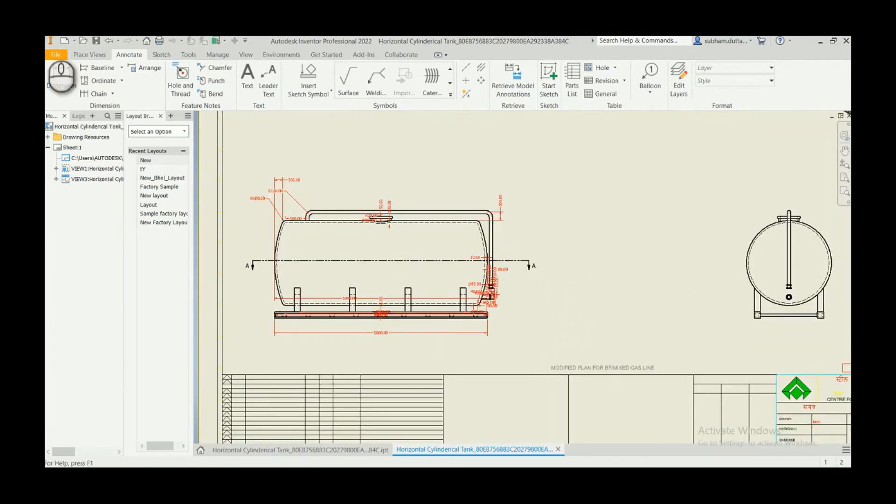
click(146, 68)
drag(601, 180, 228, 380)
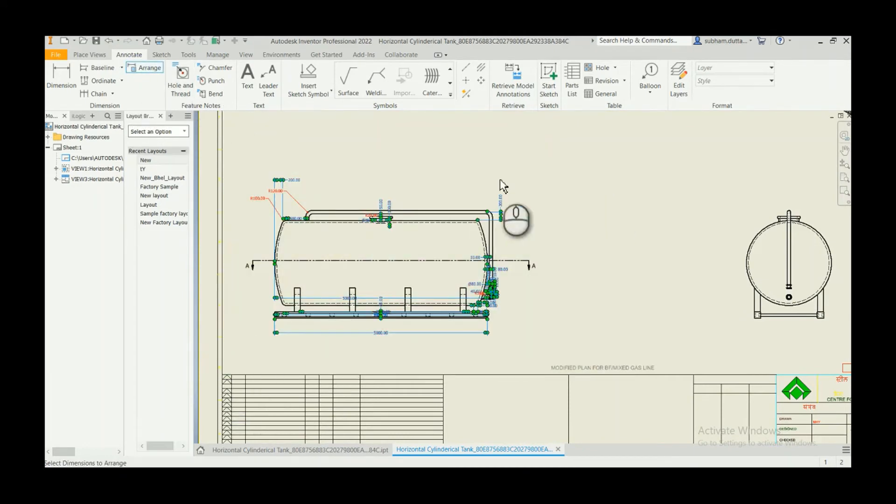
right_click(522, 179)
click(540, 187)
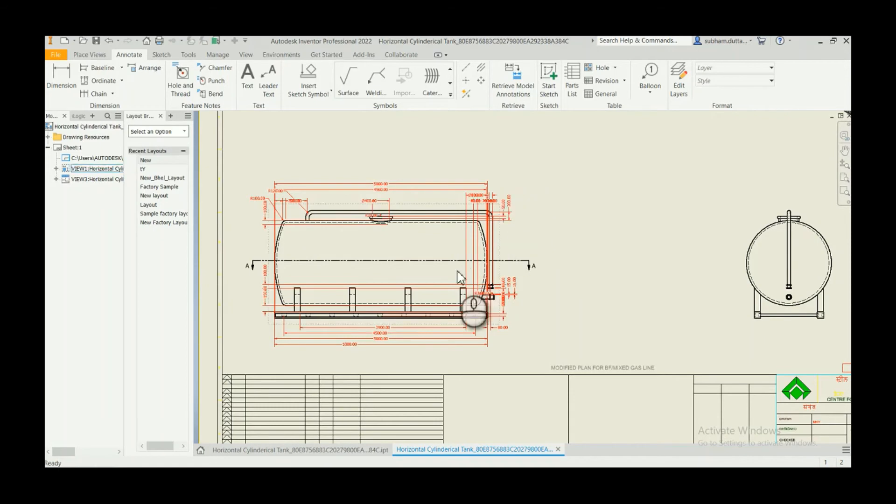
Move the overlapping 200 and 500 dimensions at the tank's upper left end above the overall length dimensions, with their texts apart.
scroll(523, 227, up, 5)
scroll(522, 227, down, 6)
scroll(296, 224, up, 6)
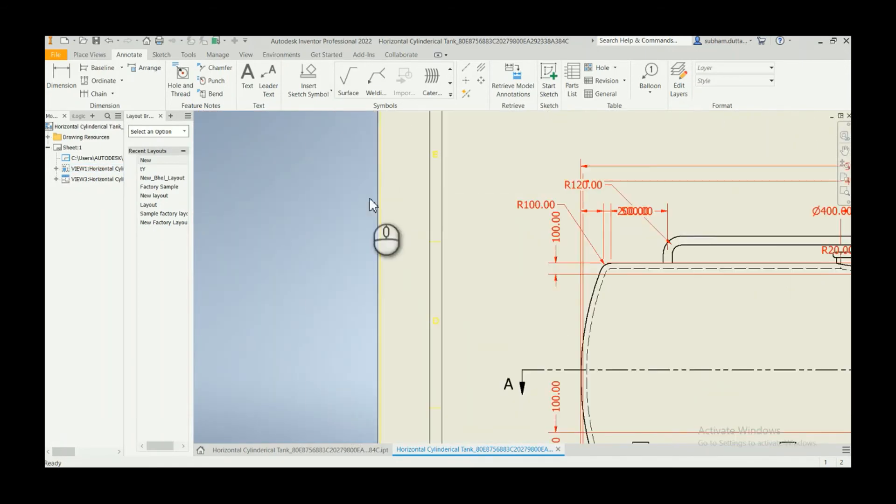
click(622, 214)
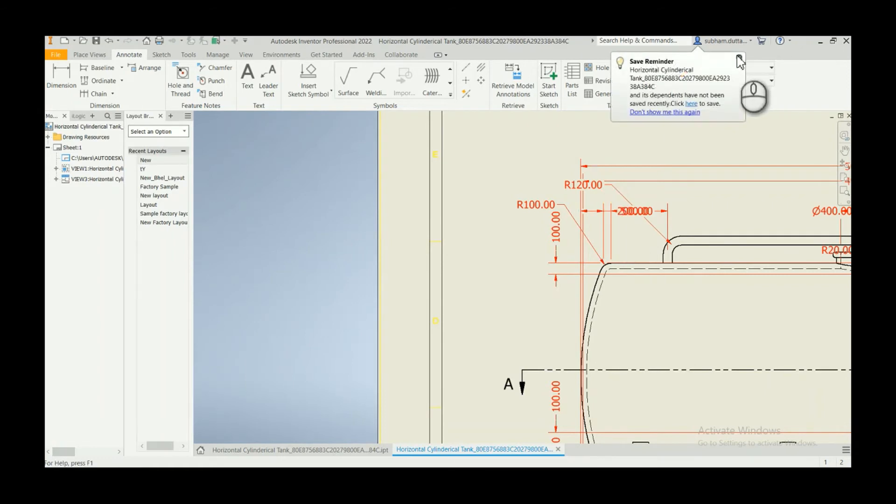
click(739, 57)
mouse_move(629, 216)
mouse_down()
mouse_move(604, 211)
mouse_move(621, 135)
mouse_up()
drag(638, 208, 718, 136)
scroll(507, 200, down, 5)
Separate the 200 dimension from the overlapping ones at the front view's upper right corner, placing its text outside the tank.
scroll(487, 185, up, 8)
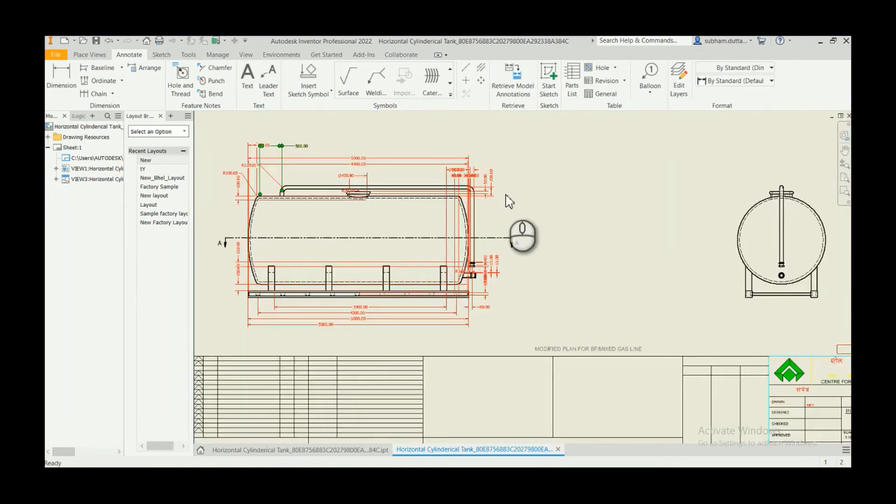
click(424, 167)
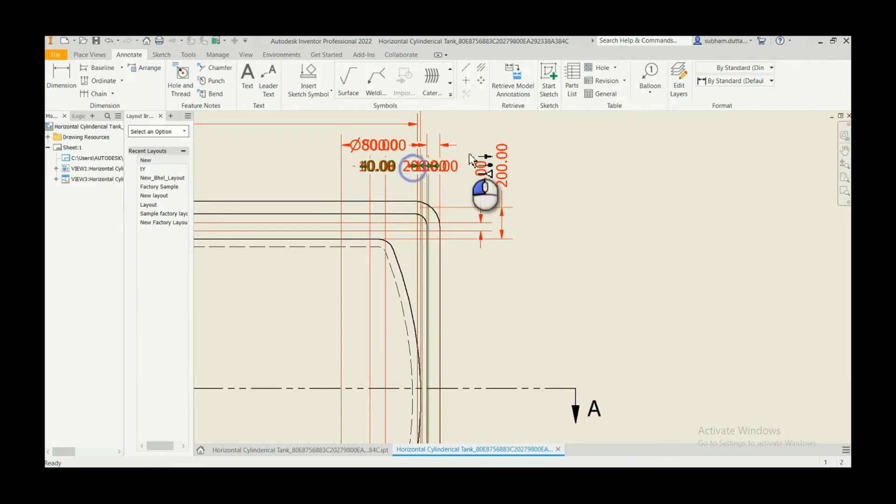
scroll(420, 175, up, 5)
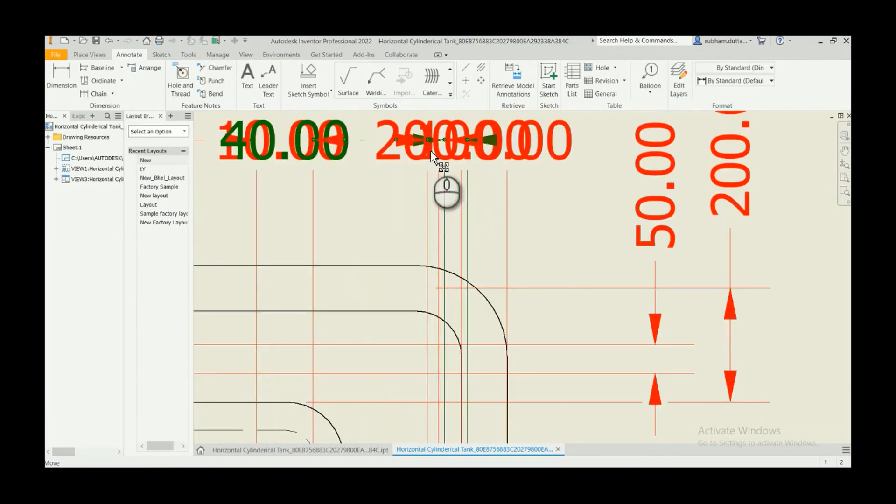
click(326, 150)
drag(383, 157, 847, 201)
scroll(386, 183, down, 5)
scroll(512, 322, down, 8)
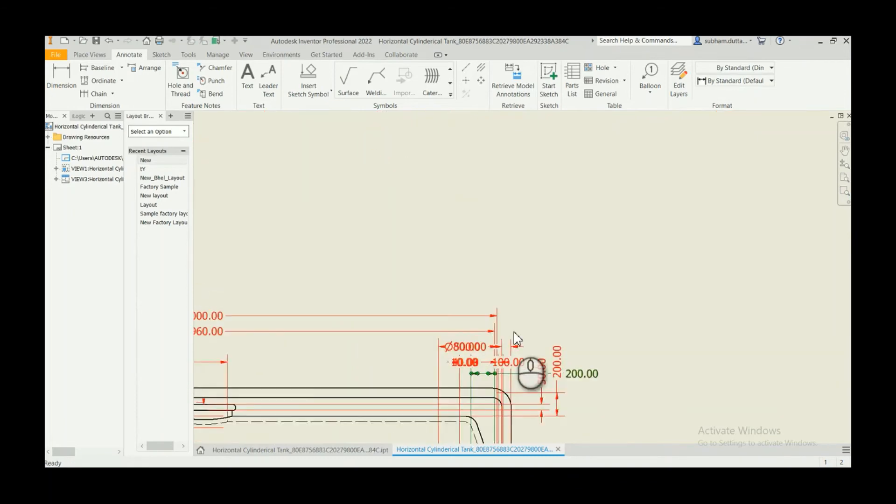
scroll(608, 296, up, 3)
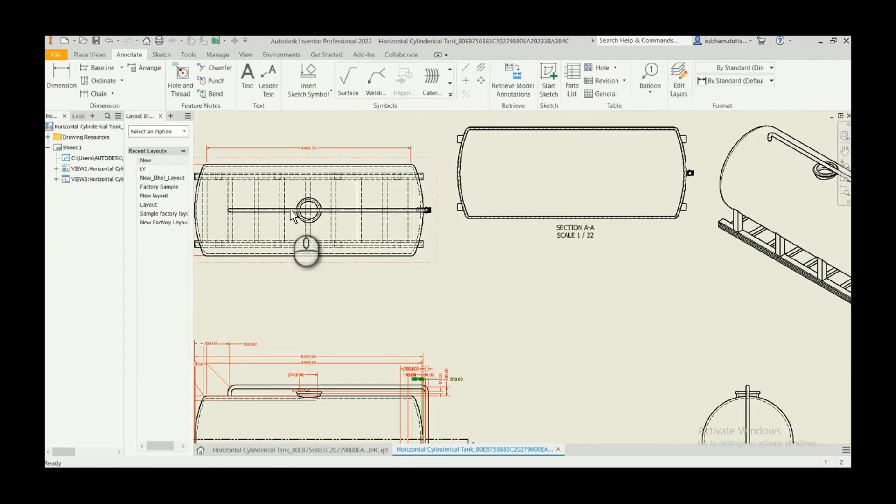
Review the DWG export options with the file version set to AutoCAD 2004 Drawing, and cancel the export.
click(59, 57)
mouse_move(90, 200)
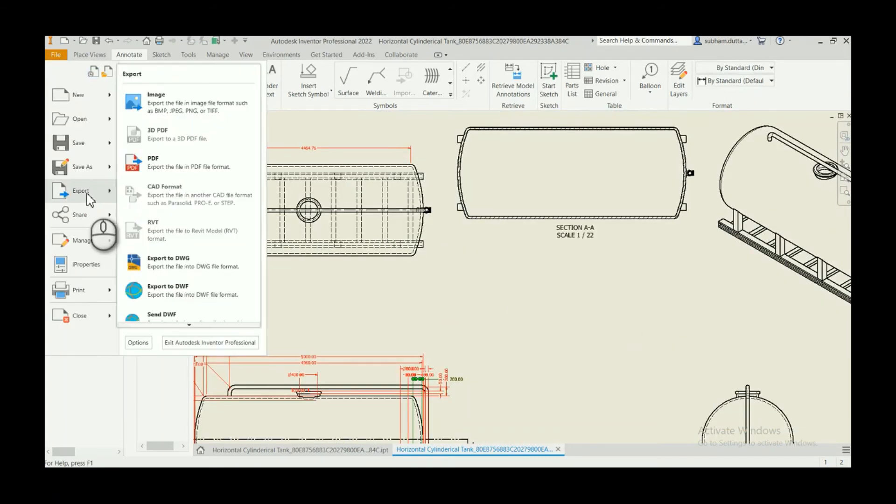
click(196, 260)
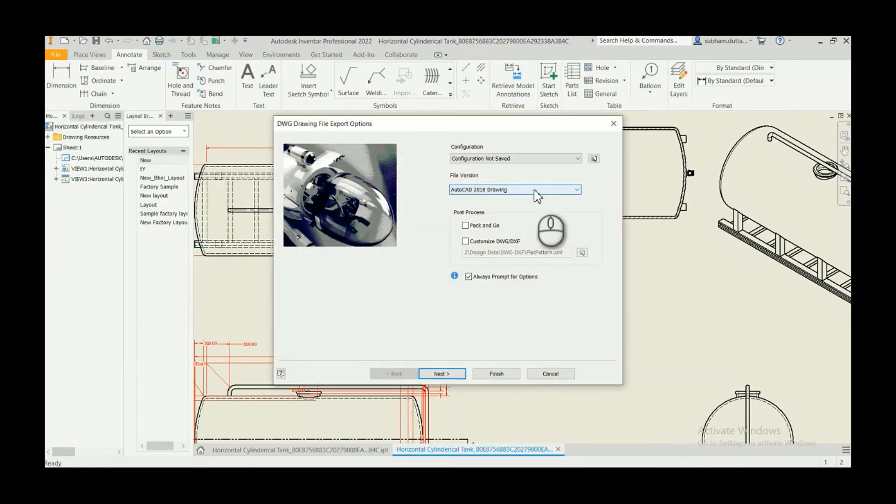
click(528, 190)
click(504, 232)
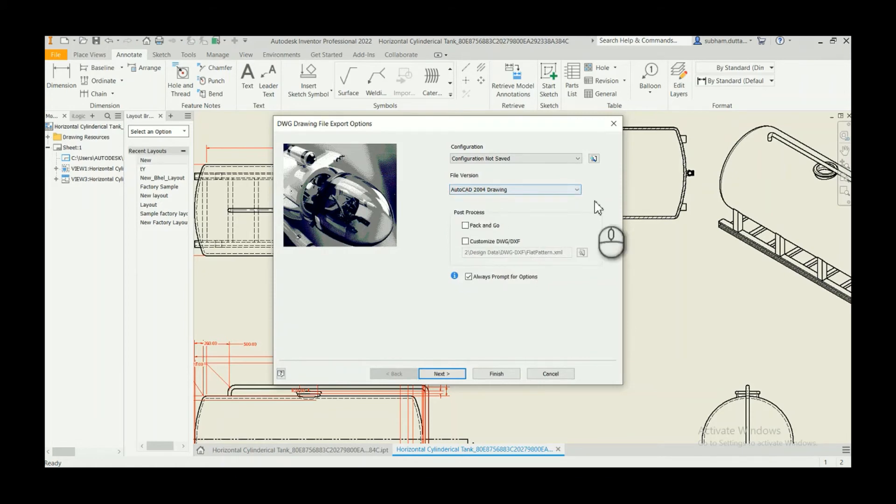
click(441, 374)
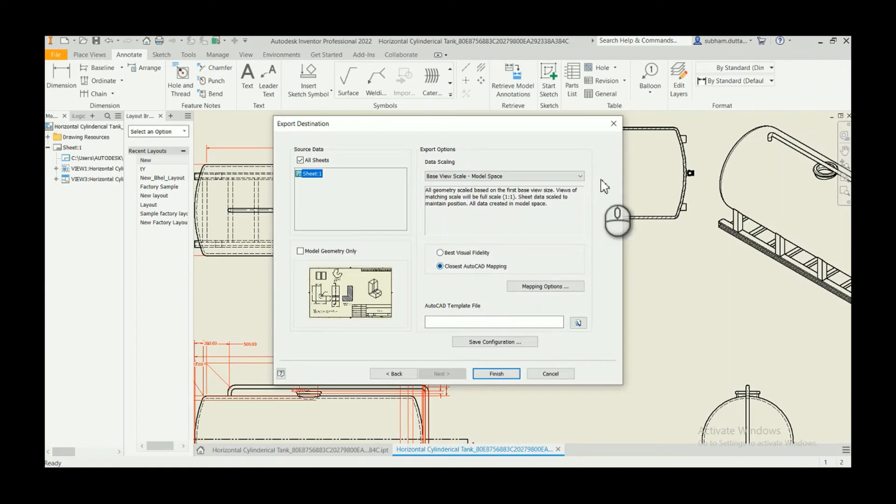
click(615, 127)
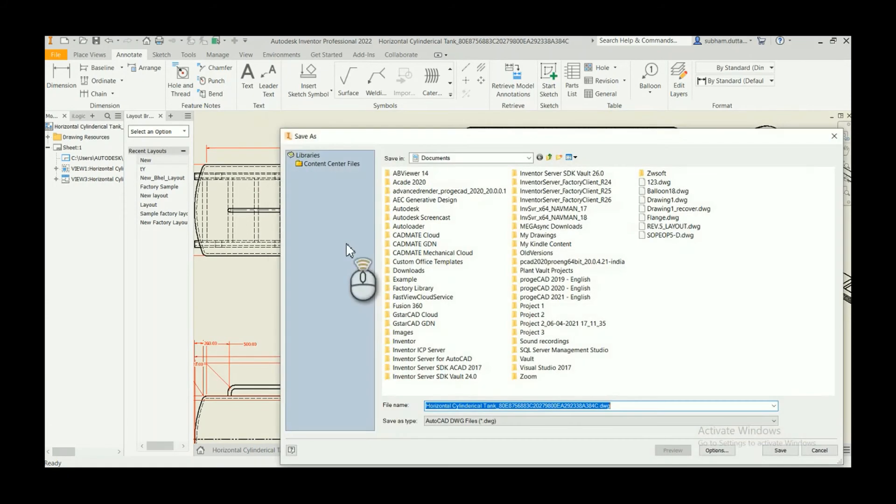
drag(842, 135, 738, 138)
click(730, 138)
Dimension the length of the front base beam in the isometric view, placing the dimension below the beam.
scroll(658, 244, up, 5)
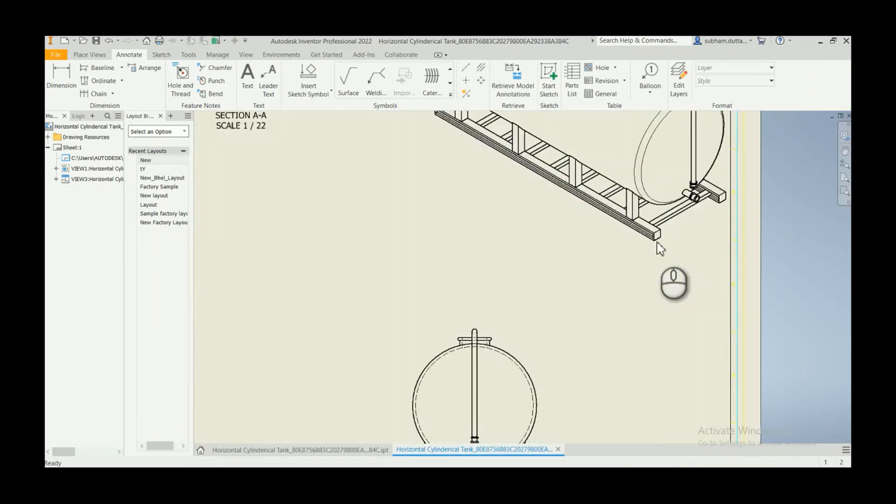
click(57, 78)
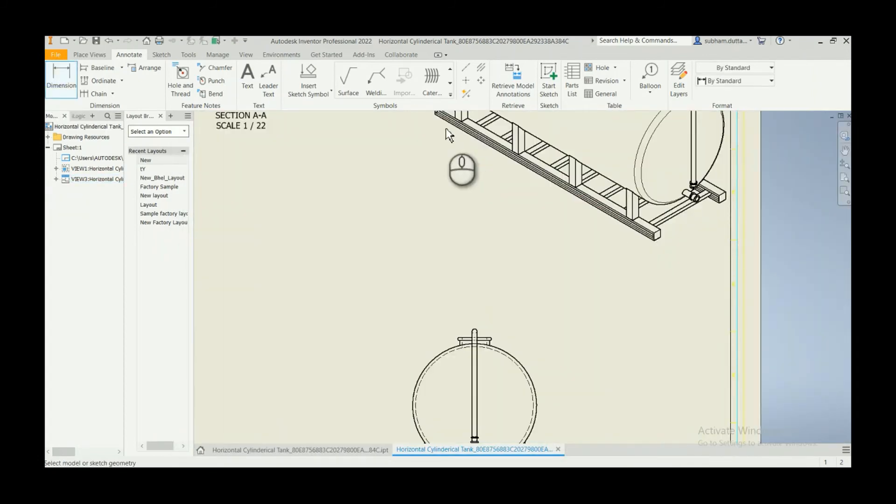
click(654, 240)
click(603, 242)
Add a welding symbol with a leader from the tank's outer circle in the end view, placed above and left of it.
click(378, 82)
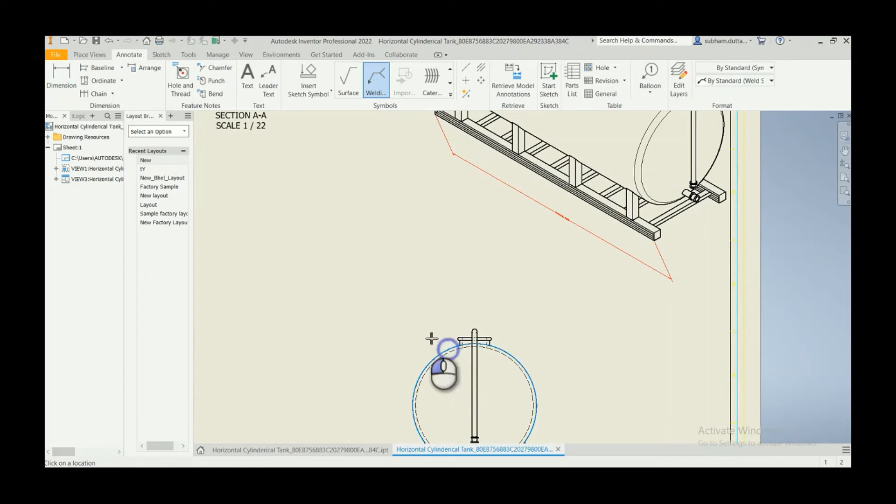
click(449, 350)
right_click(402, 314)
click(422, 352)
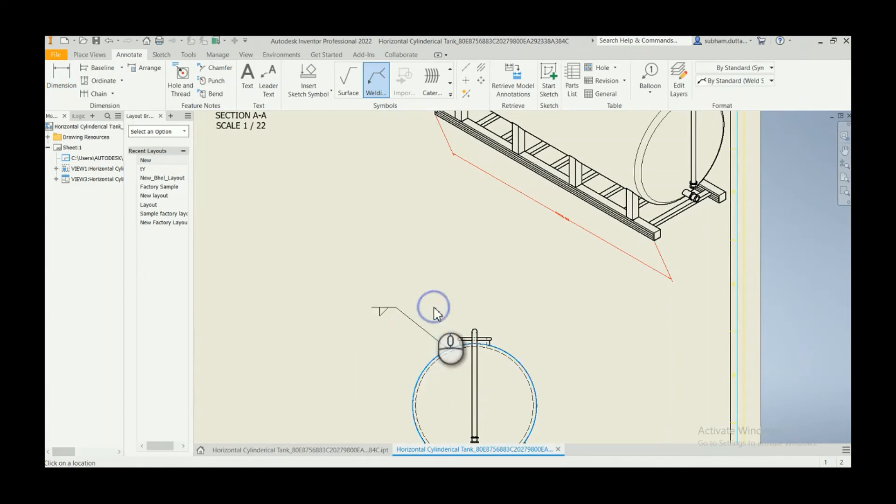
click(434, 326)
scroll(471, 275, down, 5)
scroll(471, 276, up, 6)
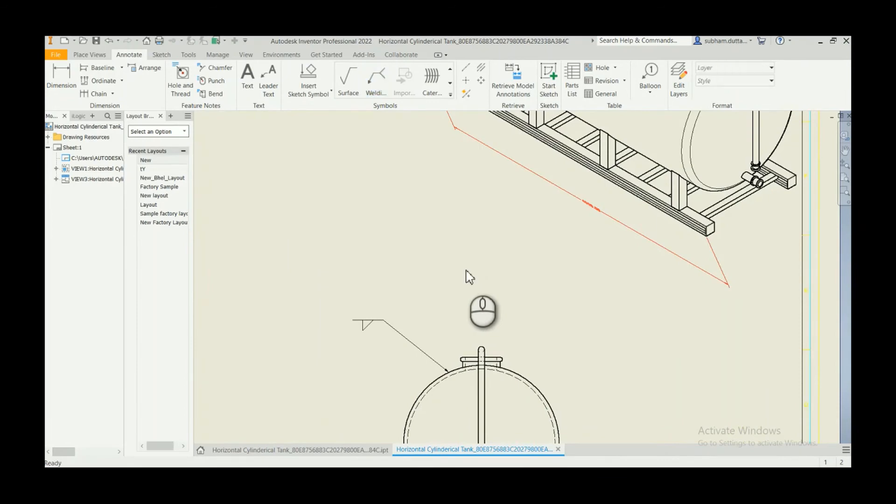
Preview retrieving the model's sketch and feature dimensions into the isometric view, and cancel without applying them.
scroll(469, 276, down, 5)
scroll(494, 173, up, 7)
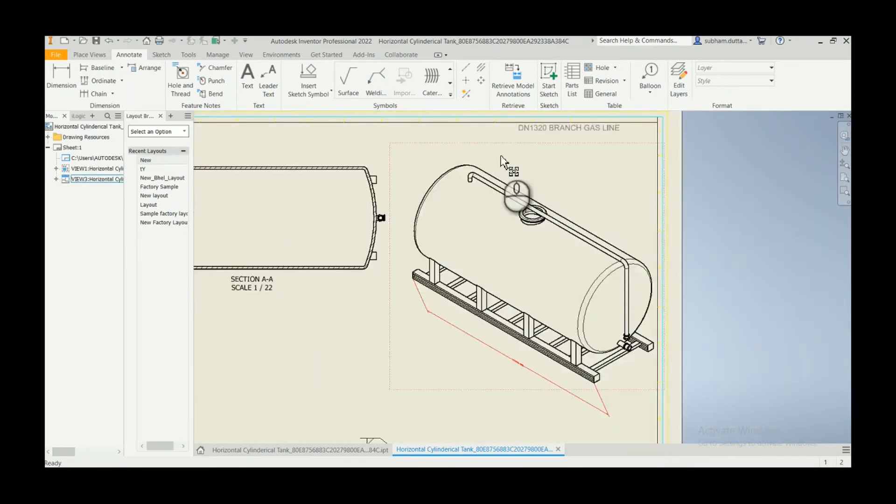
scroll(590, 312, up, 3)
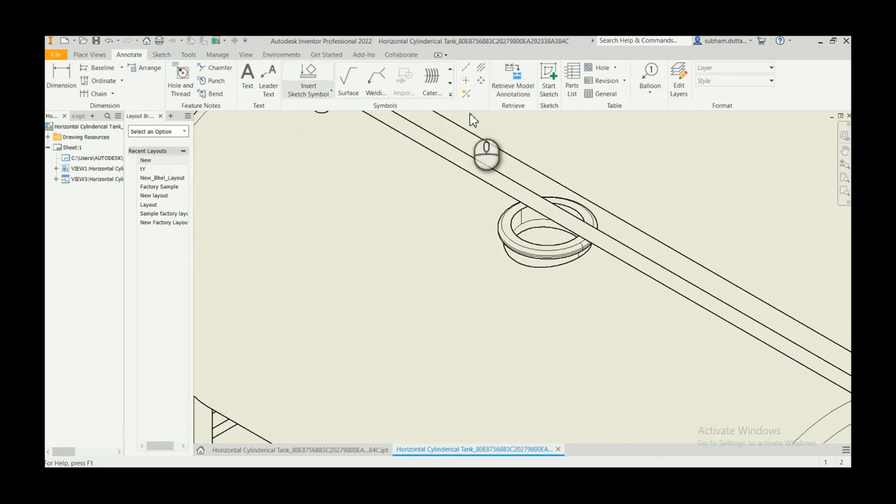
click(524, 88)
scroll(567, 205, down, 5)
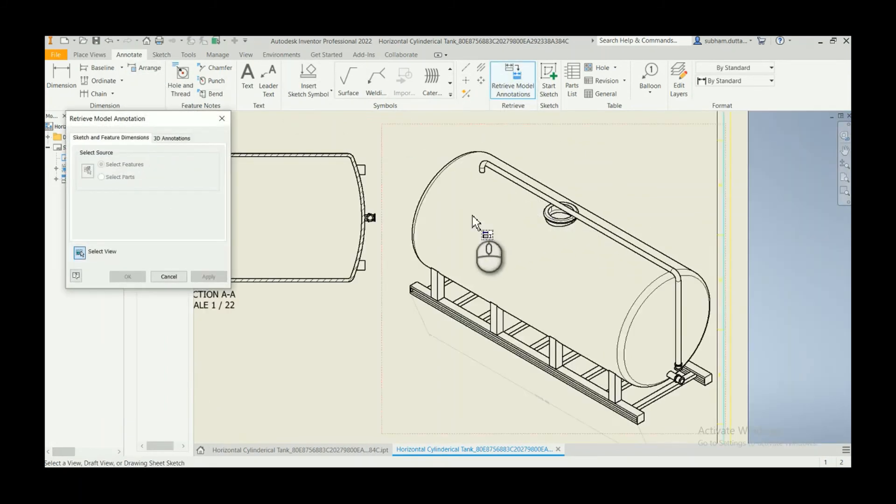
scroll(508, 252, down, 5)
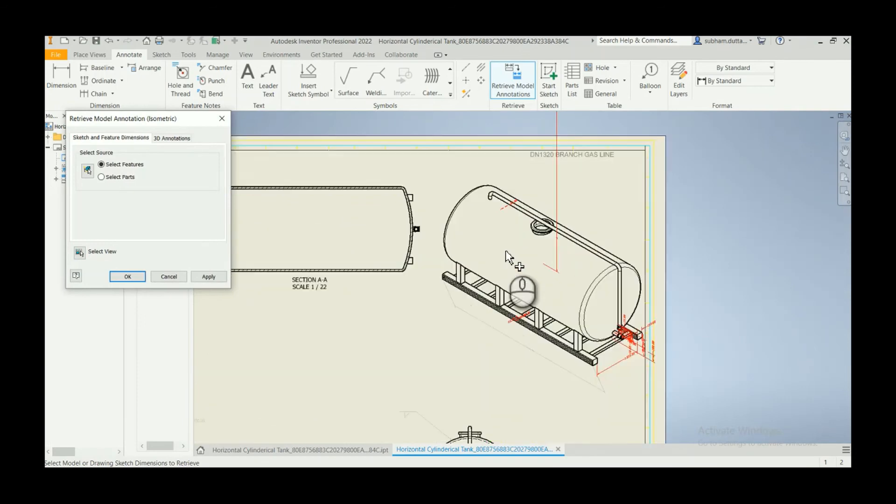
click(221, 119)
scroll(388, 228, up, 4)
middle_drag(338, 228, 510, 231)
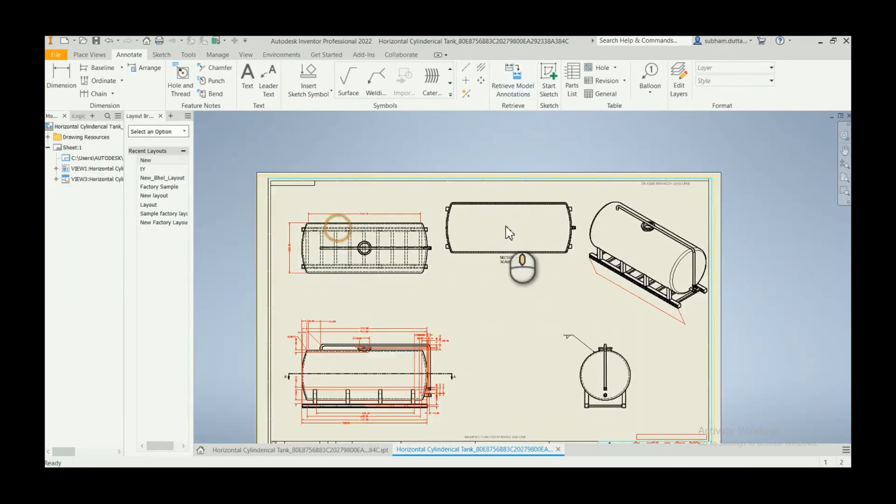
Dimension the vertical distance between the two projecting blocks on the left end of Section A-A, placing it left of the view.
scroll(484, 219, down, 3)
scroll(414, 186, down, 3)
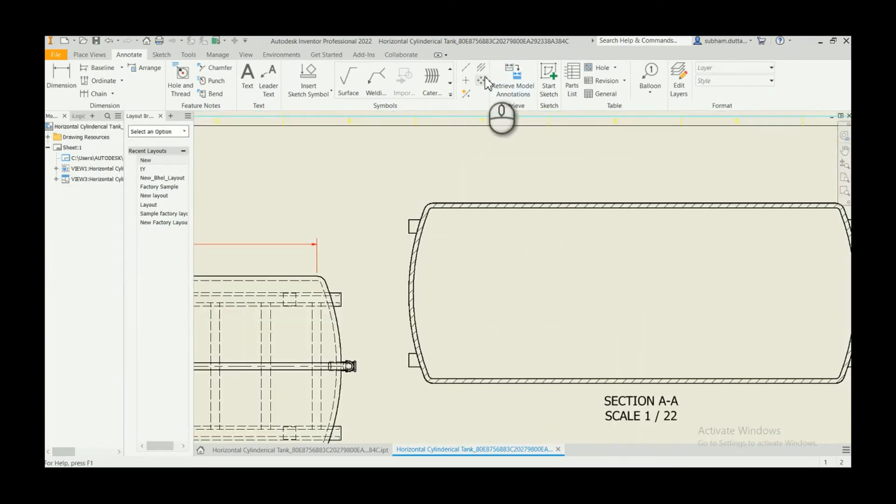
click(61, 74)
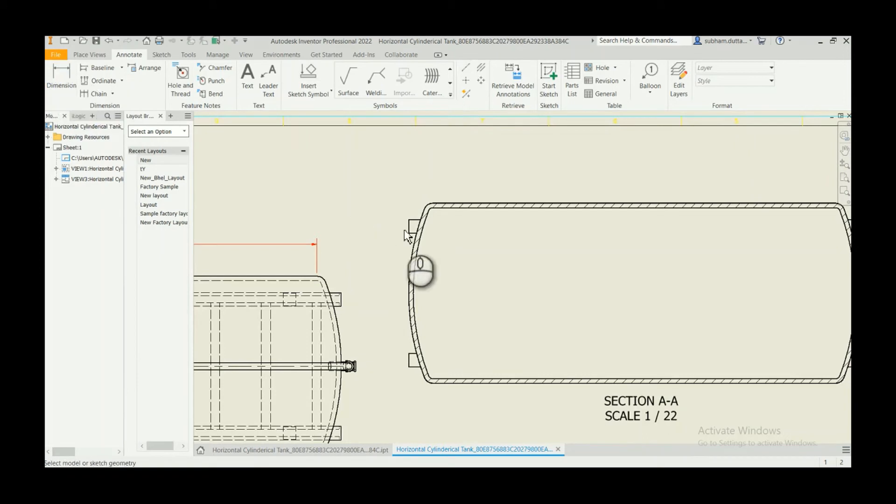
click(408, 365)
click(392, 329)
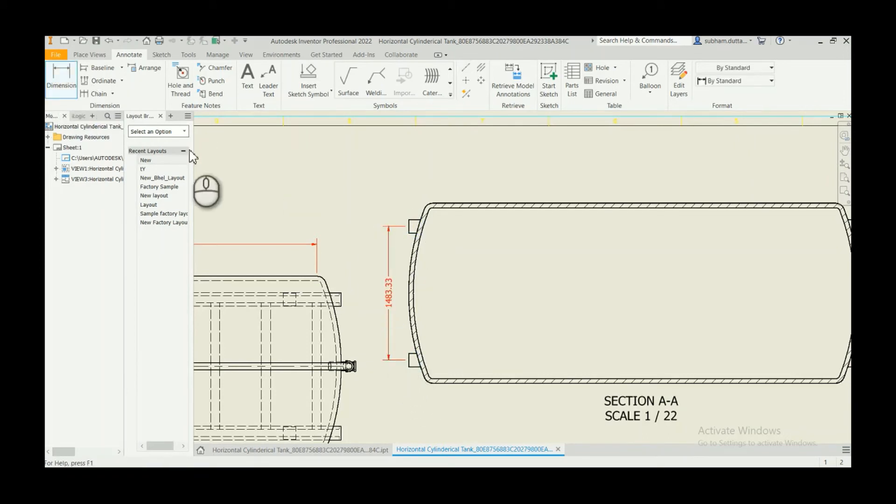
Create a 1 / 11 detail view with a circular fence around the upper wall of Section A-A, and place it below the section.
click(95, 54)
click(156, 79)
click(446, 198)
click(511, 188)
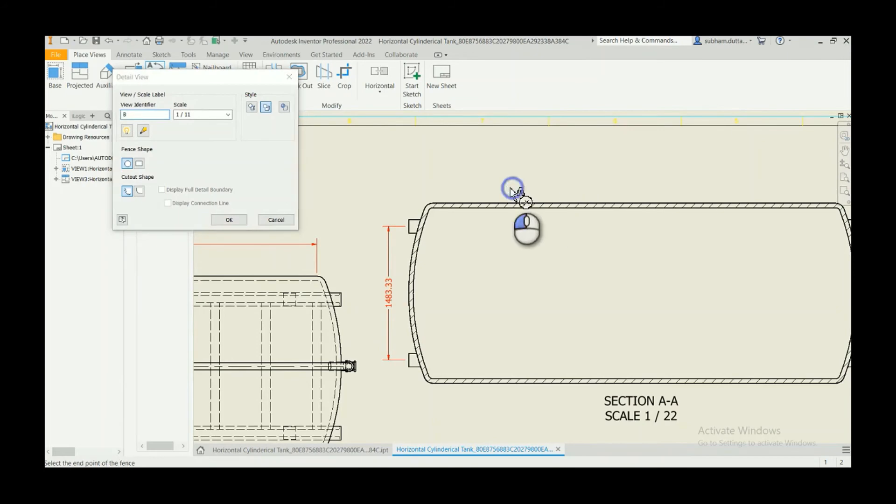
click(481, 236)
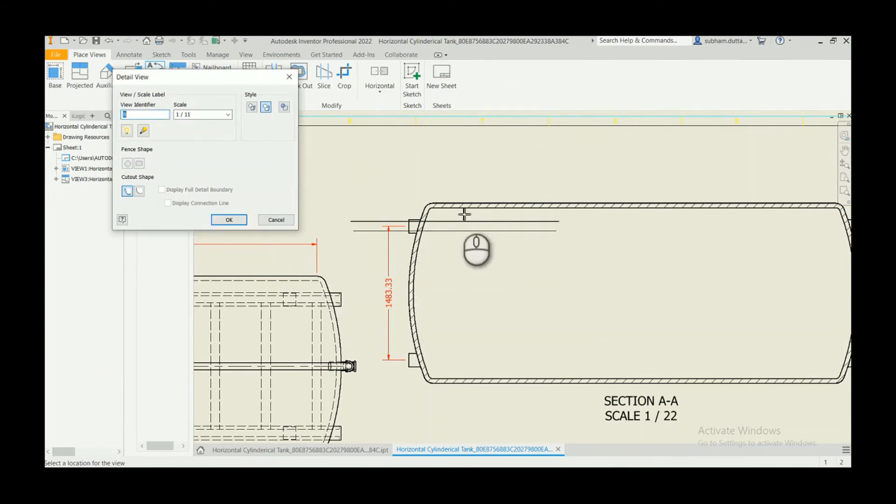
scroll(514, 293, down, 5)
scroll(514, 294, up, 5)
click(556, 376)
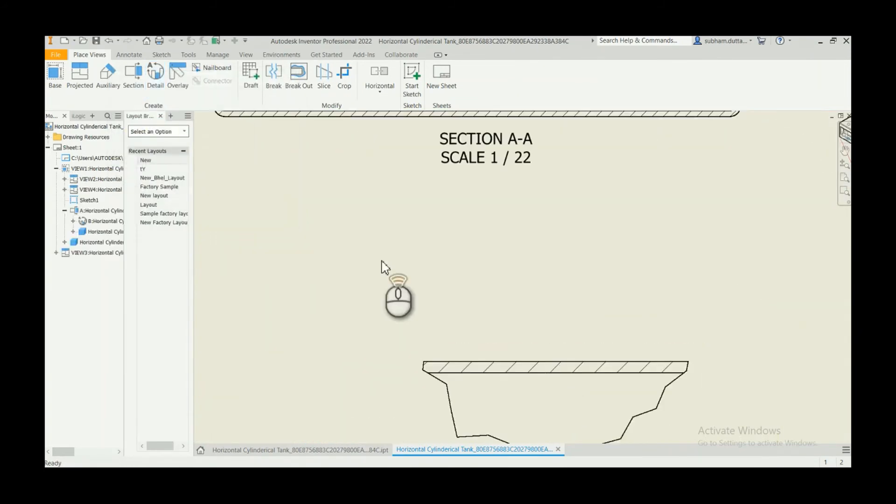
scroll(390, 289, down, 5)
scroll(389, 289, up, 3)
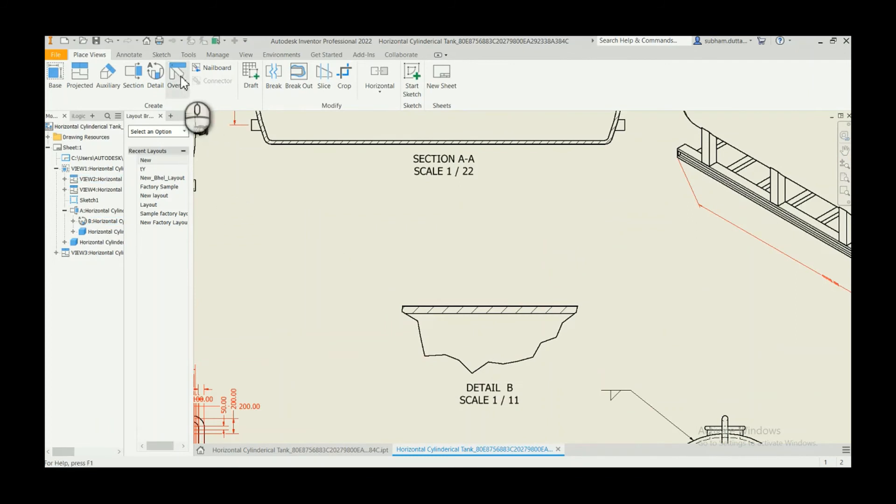
Create a section view of Section A-A from a short vertical line through its lower wall, and place it off the sheet's left side.
click(133, 75)
click(543, 120)
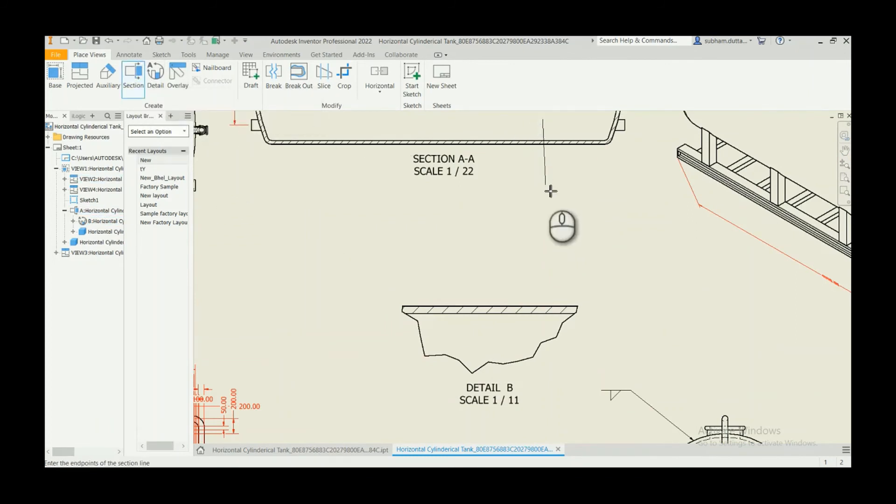
right_click(542, 176)
click(580, 177)
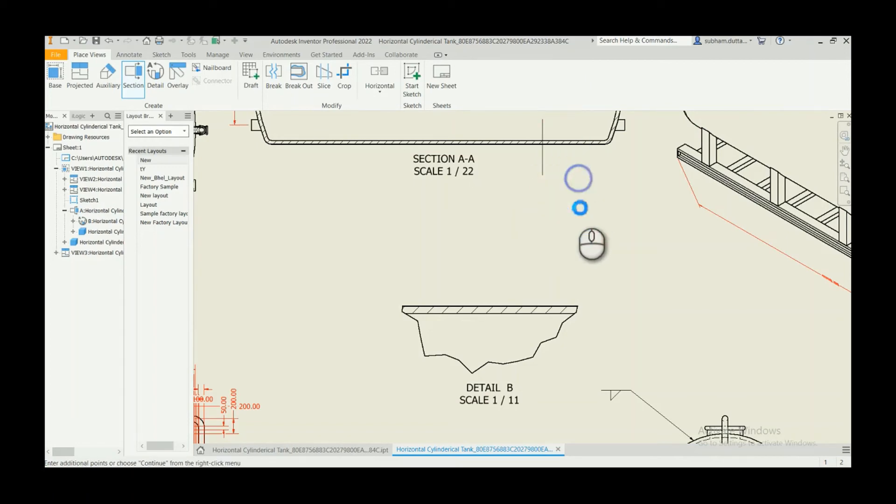
scroll(575, 235, down, 3)
scroll(566, 235, up, 6)
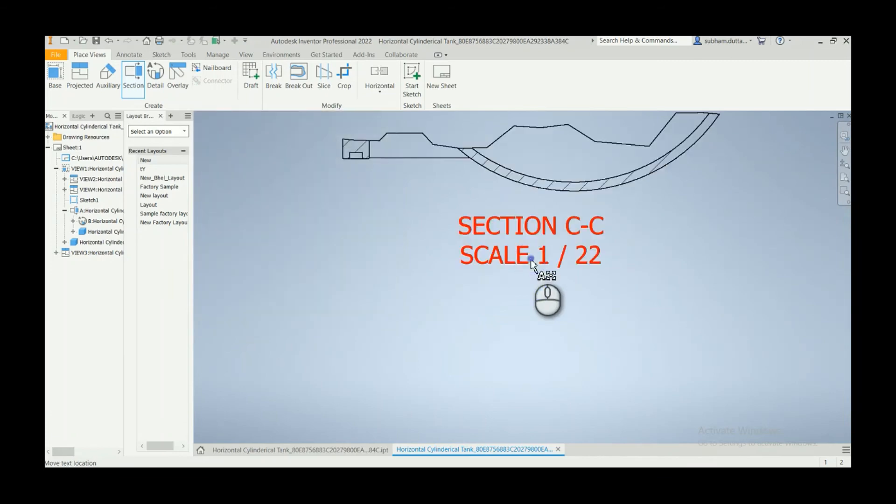
click(372, 169)
scroll(373, 169, down, 4)
scroll(447, 165, up, 2)
scroll(417, 164, down, 5)
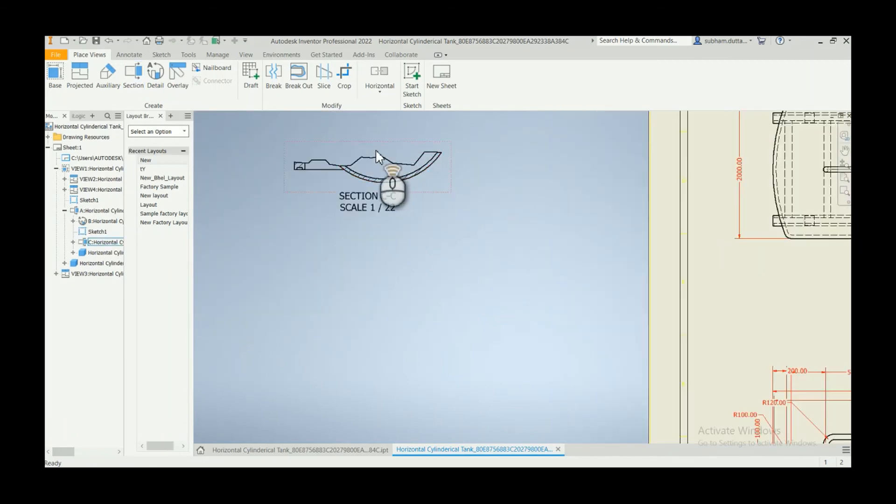
drag(413, 170, 473, 247)
Switch to the tank's part model and start a 3D annotation dimension with ISO as the active standard.
click(327, 450)
scroll(387, 207, up, 1)
scroll(388, 208, down, 3)
scroll(404, 259, up, 3)
middle_drag(404, 259, 433, 294)
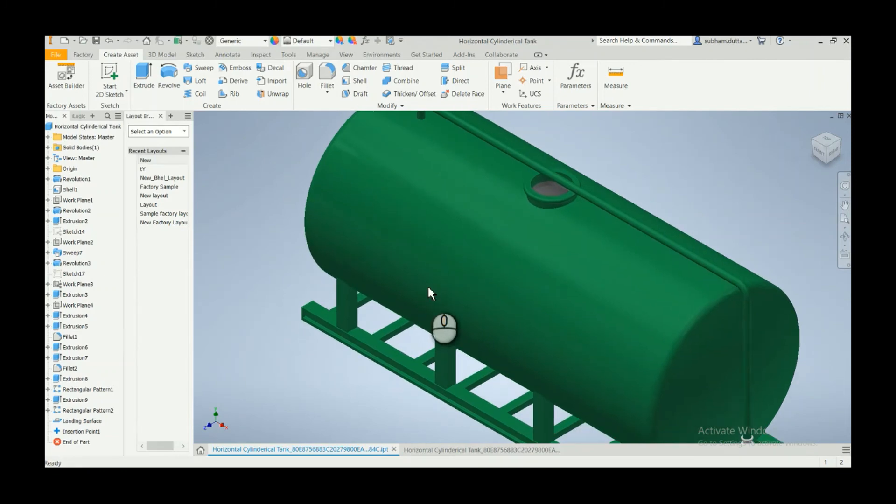
click(233, 55)
scroll(361, 280, up, 3)
scroll(373, 299, down, 8)
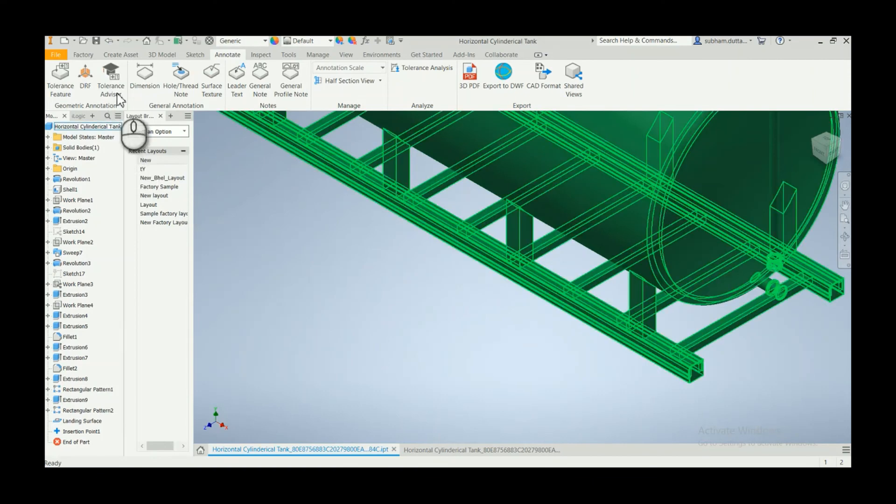
click(137, 77)
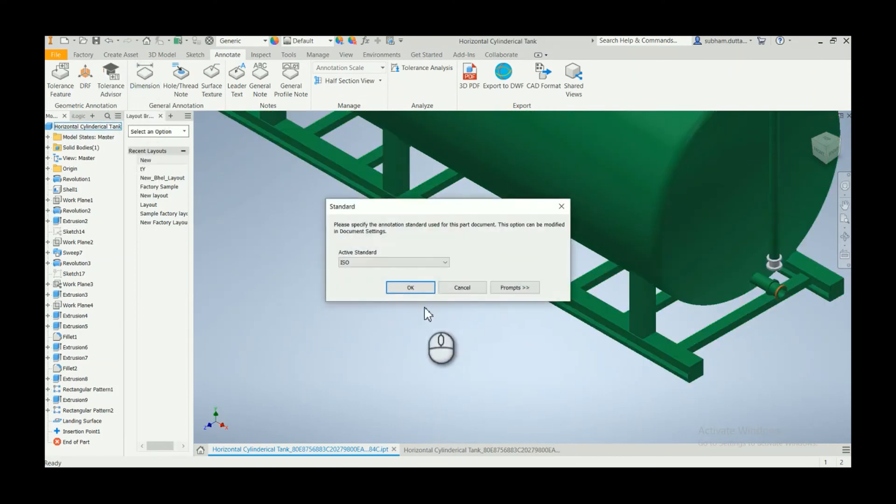
click(410, 288)
Annotate the full length of the front base beam on the 3D model, placing the dimension below the beam.
scroll(400, 326, up, 5)
scroll(316, 236, down, 4)
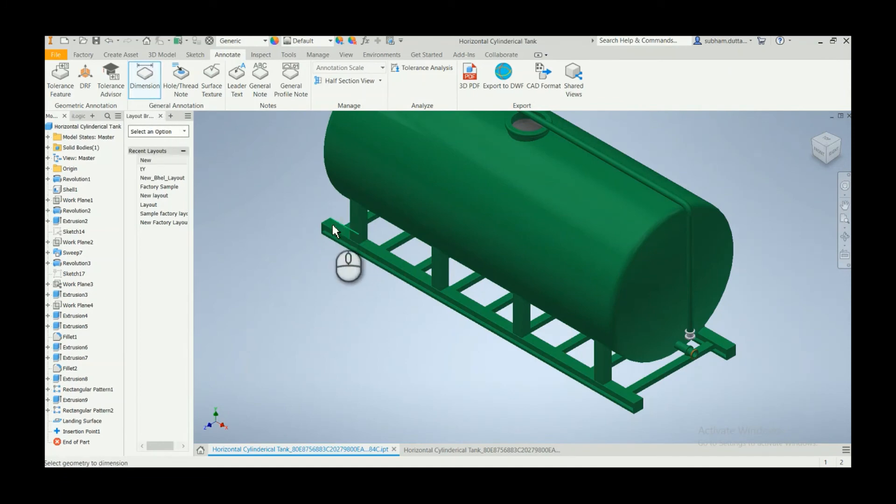
click(322, 232)
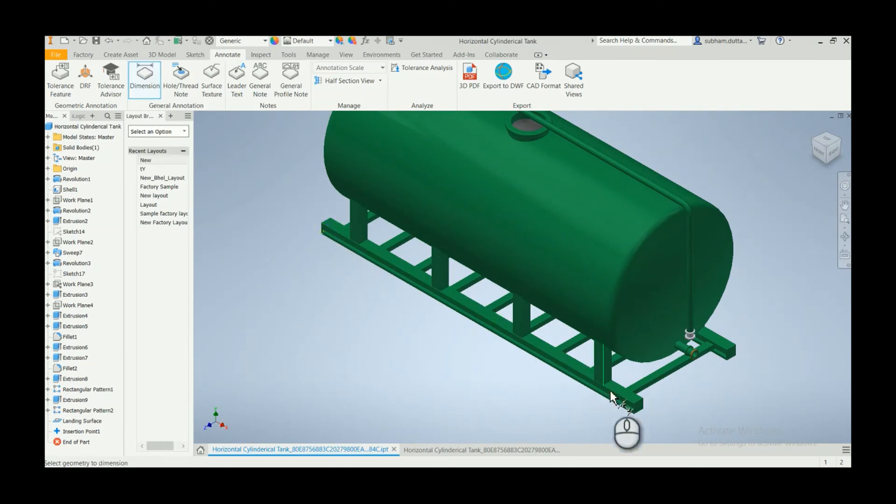
click(635, 410)
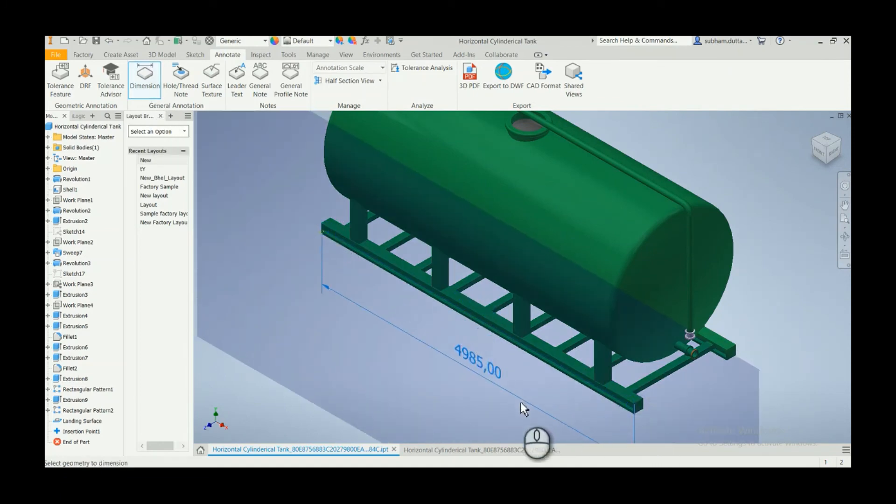
click(520, 402)
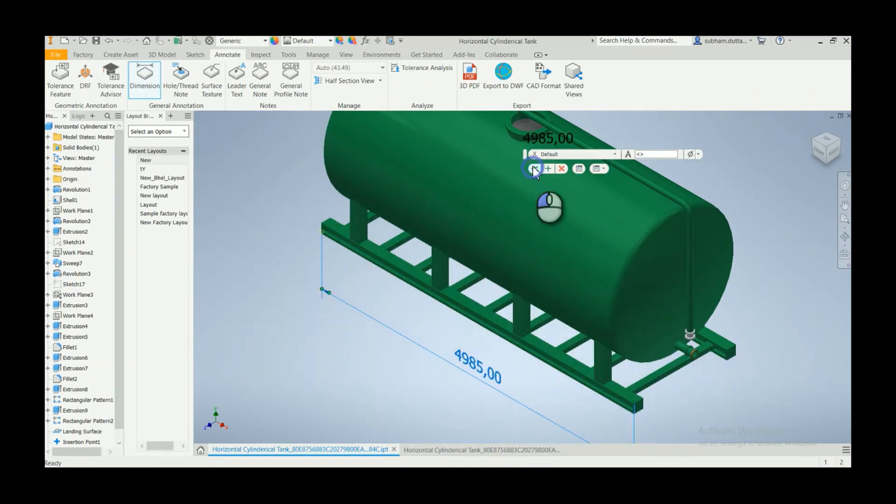
click(533, 169)
Add a 3D diameter dimension to the straight pipe running along the top of the tank, placing it above the pipe.
scroll(346, 245, down, 3)
scroll(342, 153, up, 5)
middle_drag(342, 153, 339, 307)
scroll(249, 136, up, 3)
click(155, 74)
click(583, 409)
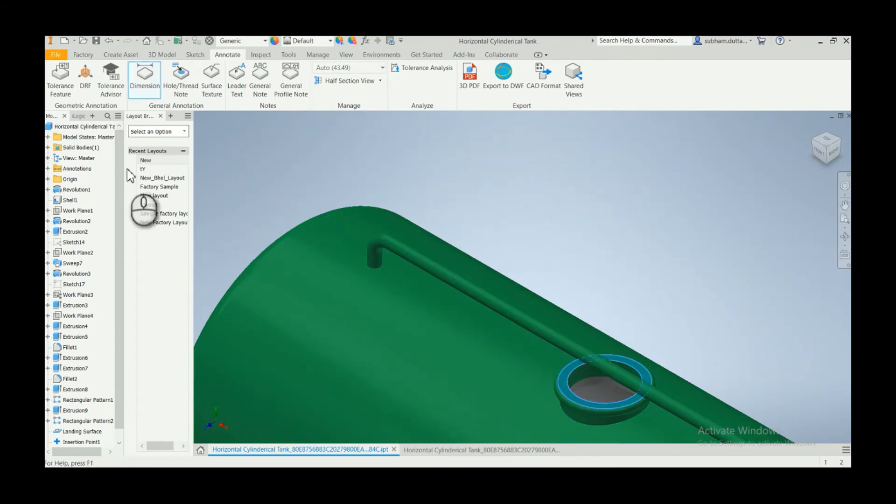
click(144, 88)
click(555, 334)
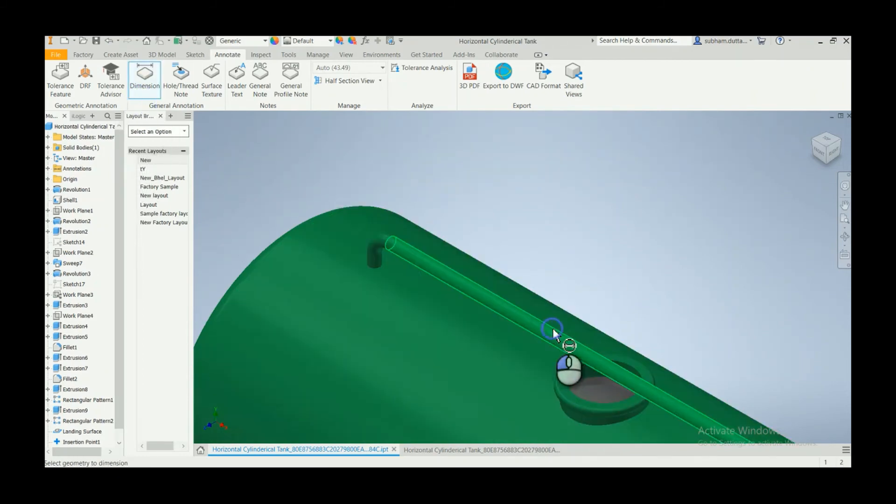
click(605, 242)
scroll(609, 247, down, 3)
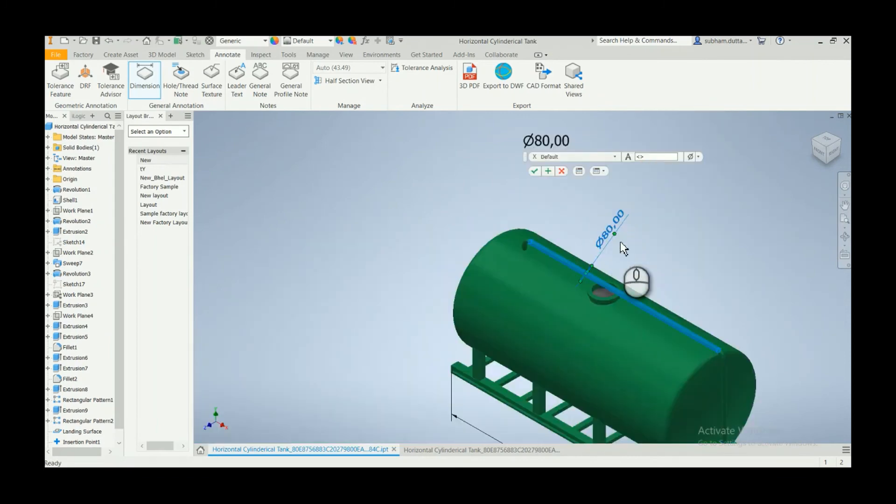
scroll(569, 182, up, 3)
click(562, 177)
Publish the annotated tank as a 3D PDF in the Factory Assets folder with High visualization quality and the Sample Part Template.
scroll(477, 234, down, 3)
scroll(477, 234, up, 2)
scroll(477, 234, down, 3)
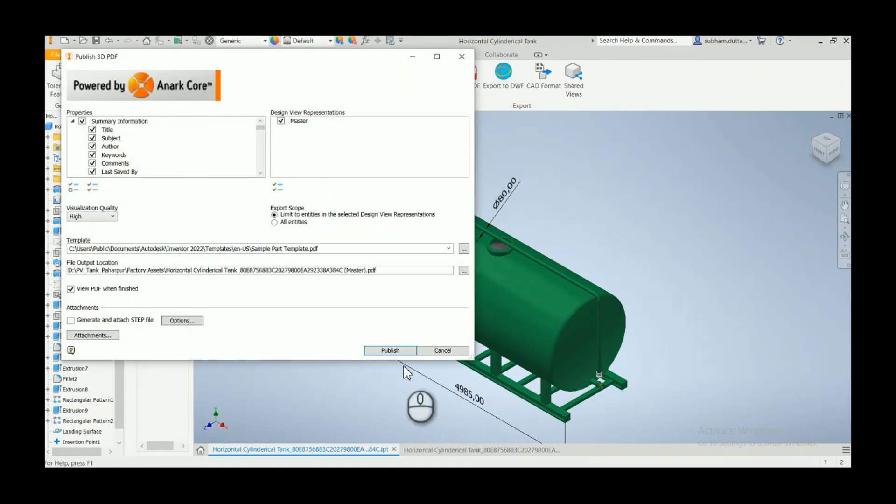
click(390, 350)
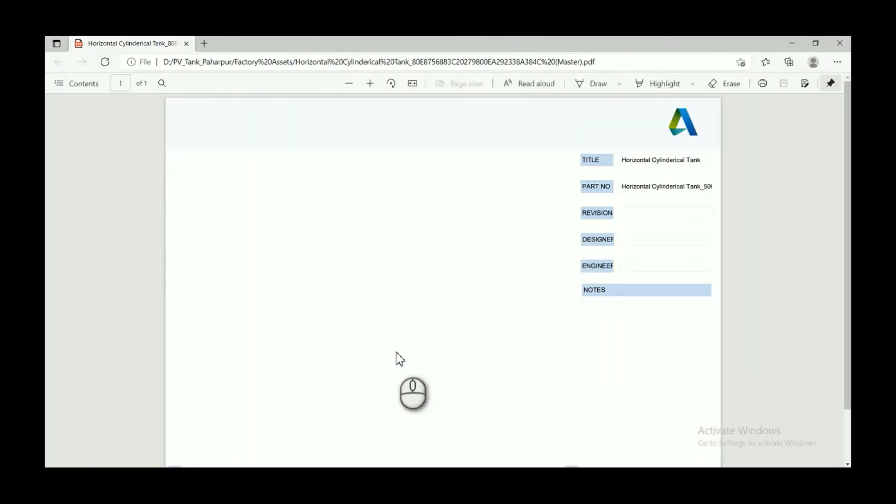
Examine the published PDF in the browser for the 3D model, part details and available viewing options, and close it.
right_click(419, 197)
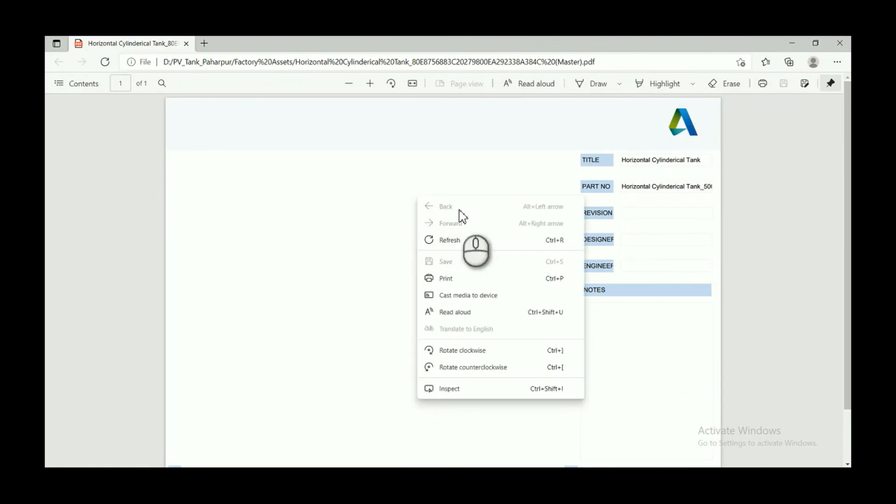
click(507, 163)
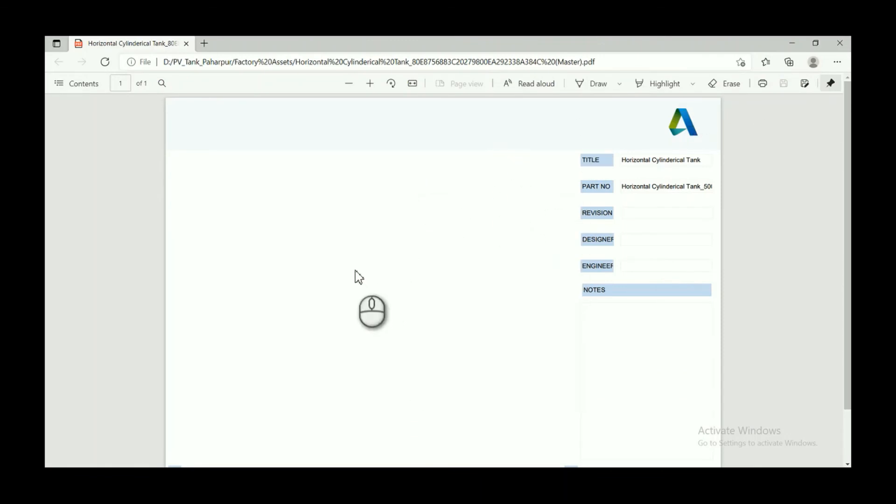
right_click(357, 257)
click(587, 300)
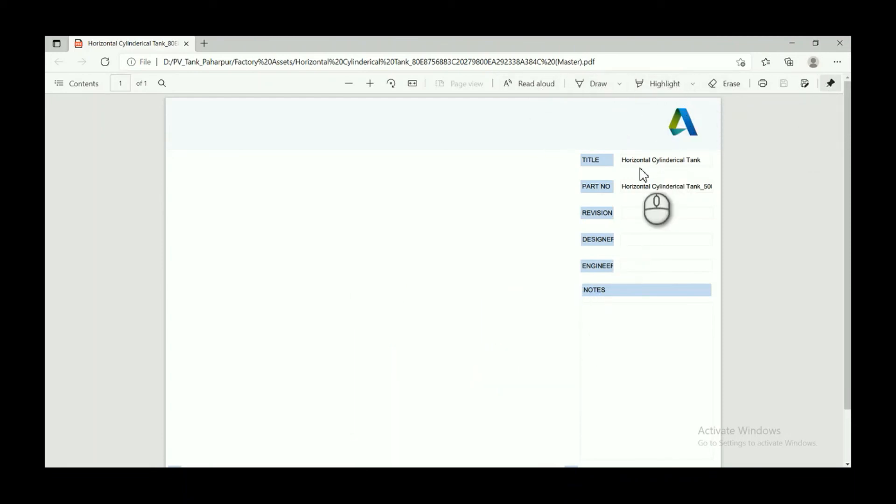
scroll(532, 332, down, 2)
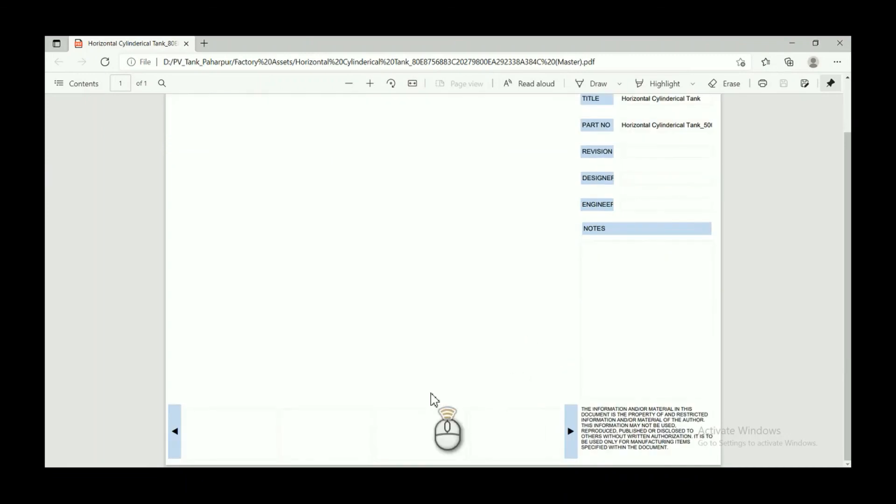
scroll(501, 357, up, 2)
right_click(297, 117)
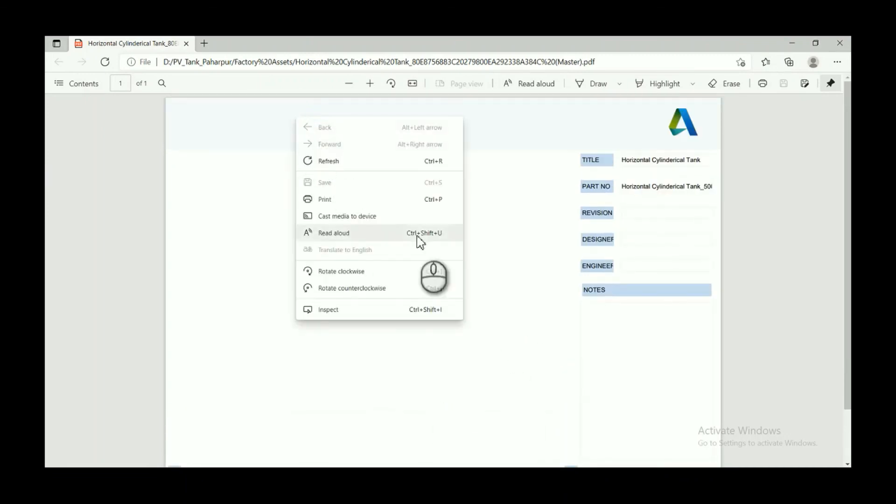
click(400, 342)
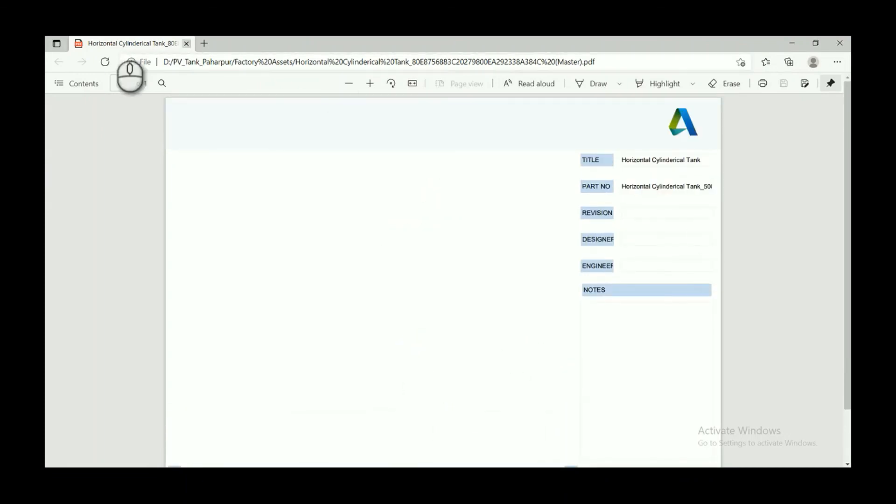
click(186, 43)
Publish the 3D PDF again with the Desktop as the output location.
click(468, 89)
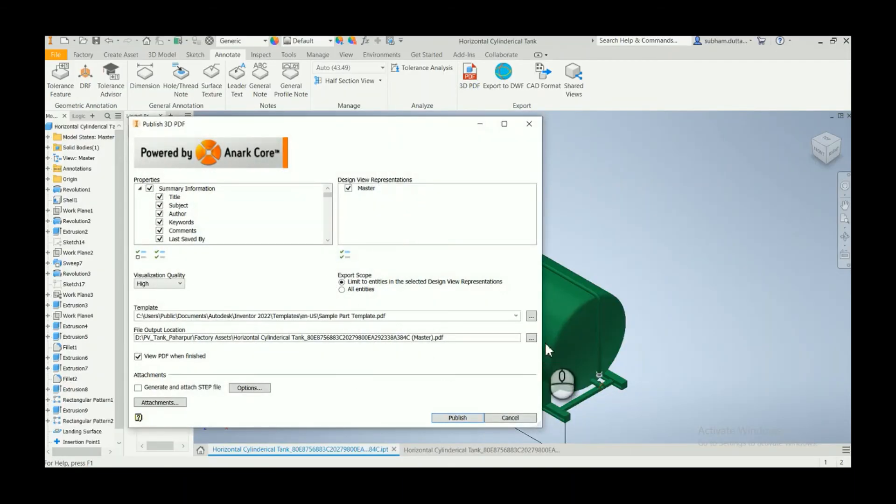
click(535, 342)
click(368, 156)
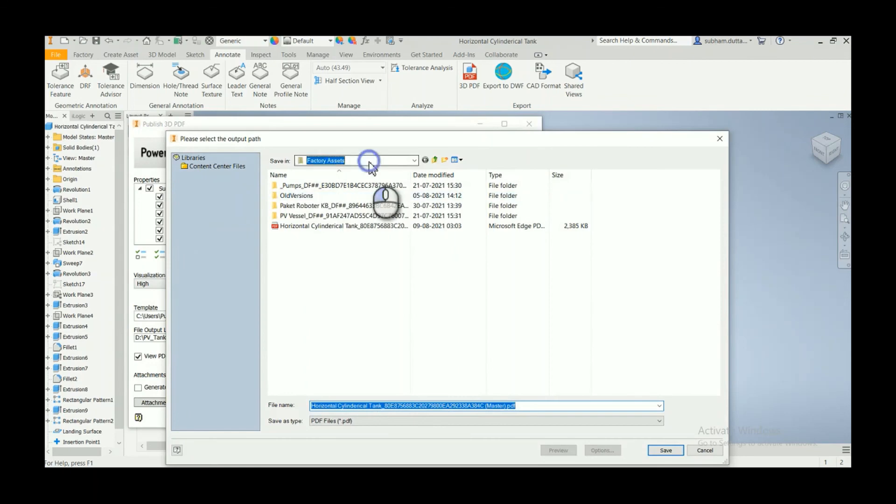
scroll(333, 205, up, 3)
click(329, 173)
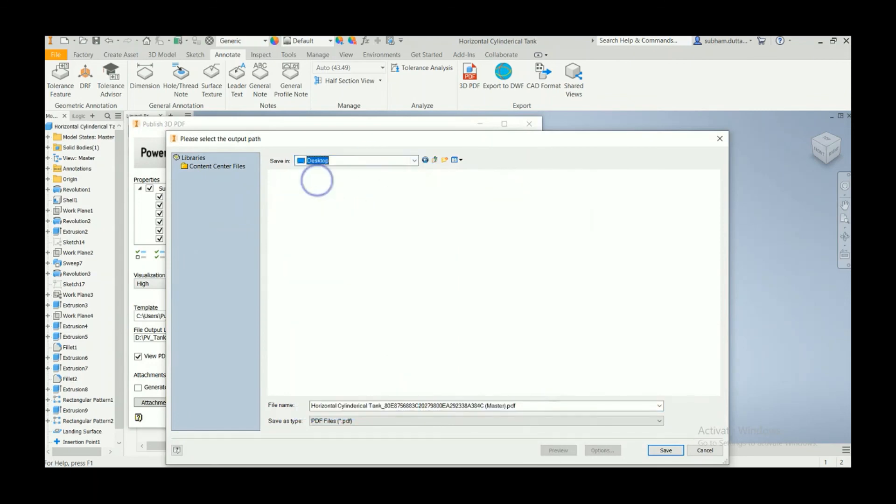
click(683, 452)
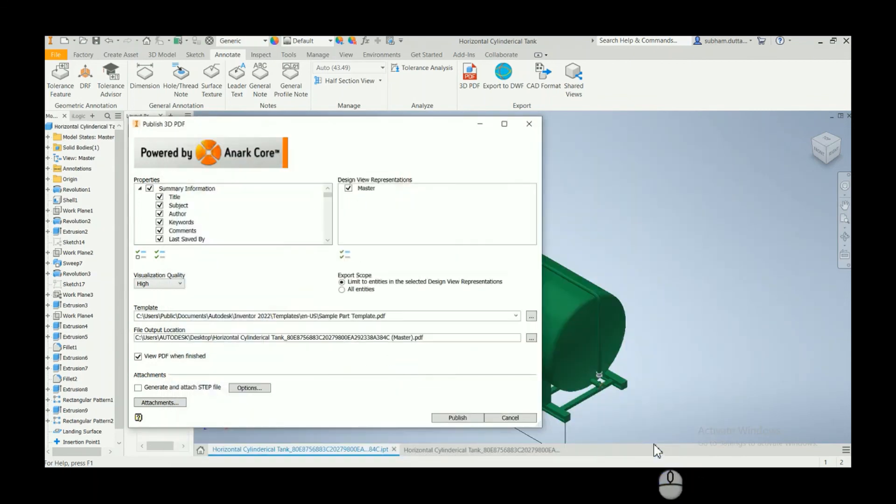
click(452, 417)
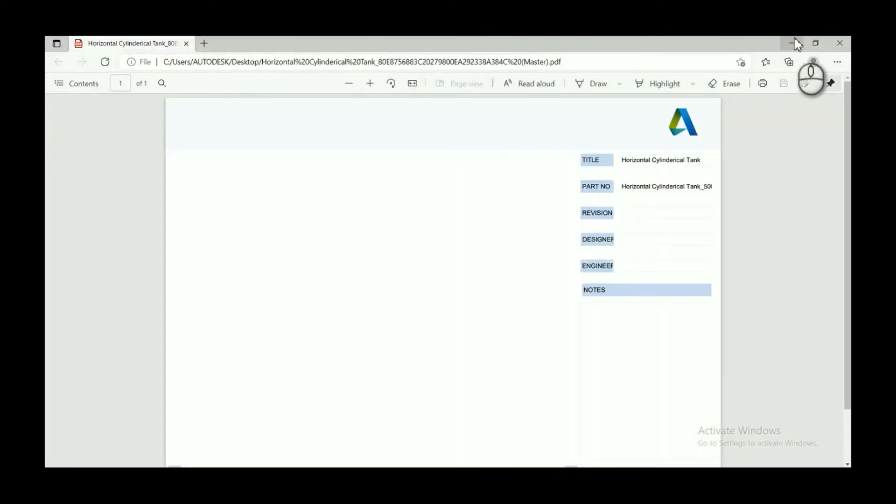
Minimize the published PDF and review the dimensioned tank in the part model.
click(795, 42)
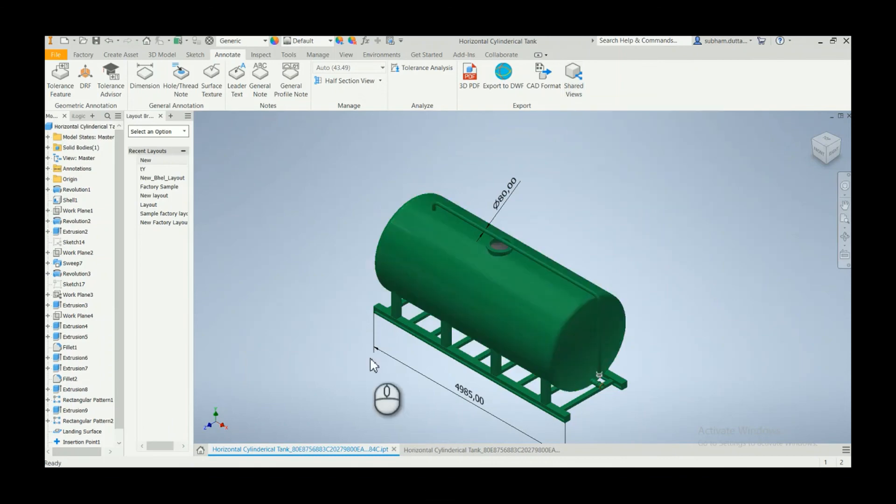
scroll(373, 365, down, 4)
scroll(372, 363, up, 5)
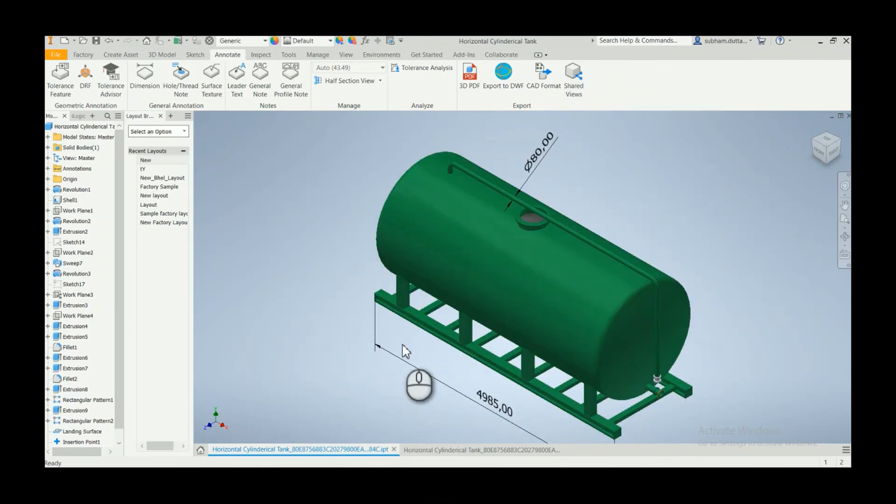